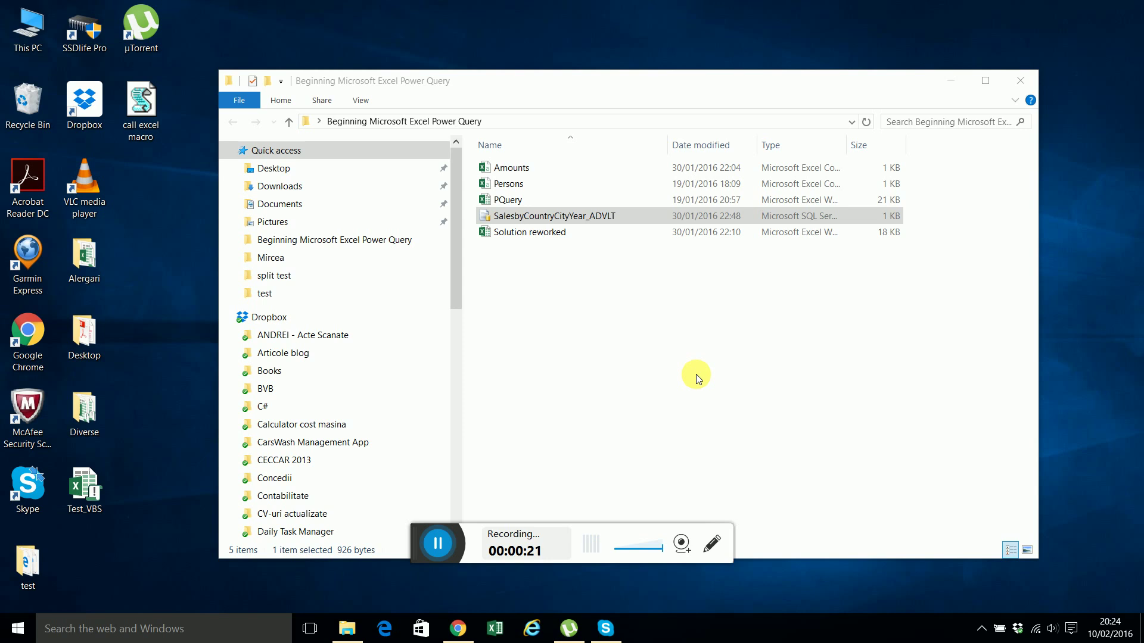
Open the SalesbyCountryCityYear_ADVLT.sql script and connect it to the local SQLEXPRESS instance.
double_click(580, 219)
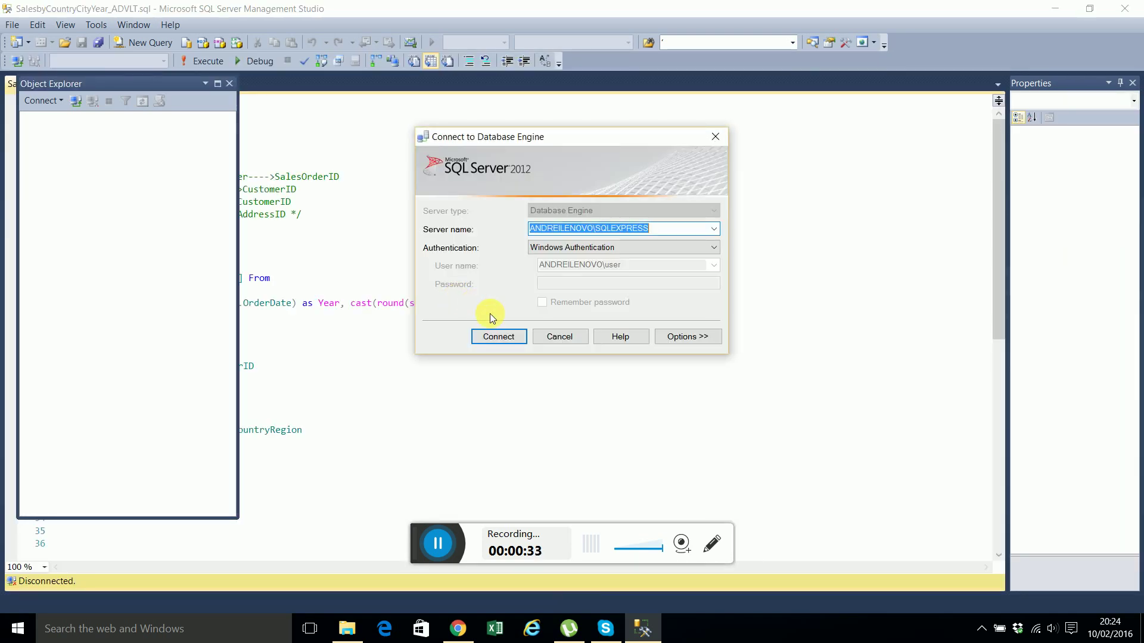
click(498, 338)
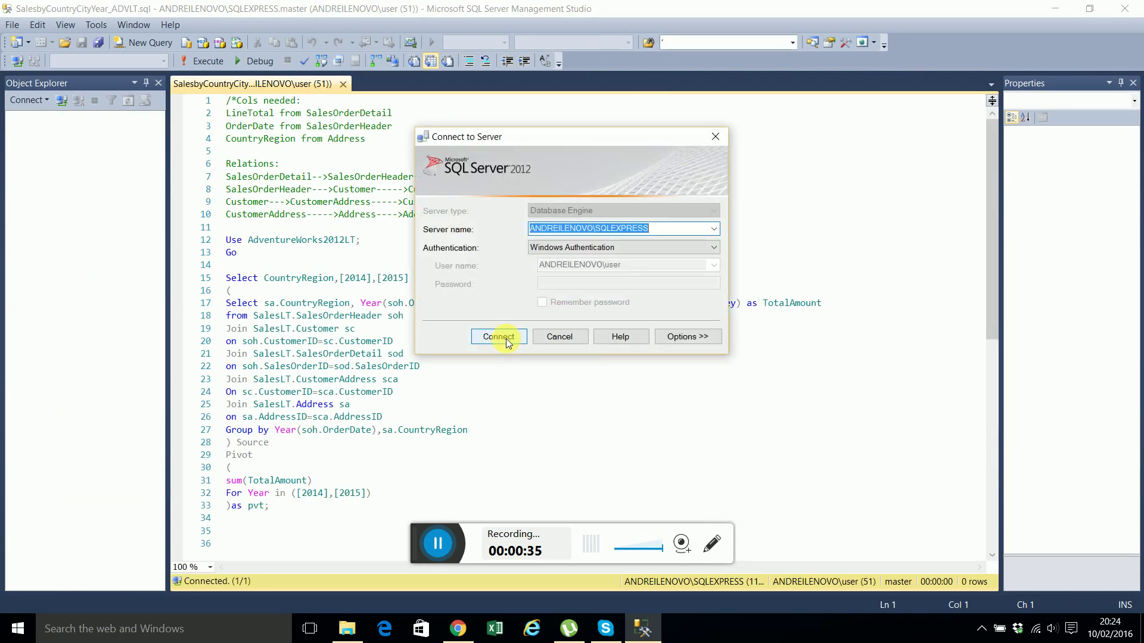
click(506, 339)
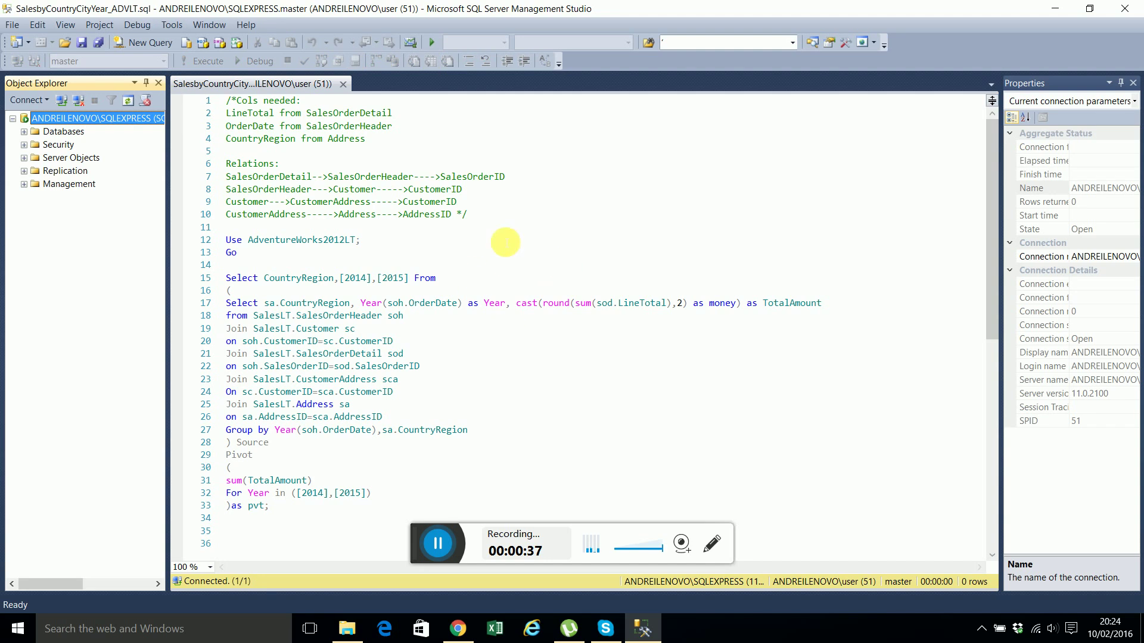
Expand Databases > AdventureWorks2012LT > Tables in Object Explorer.
click(23, 131)
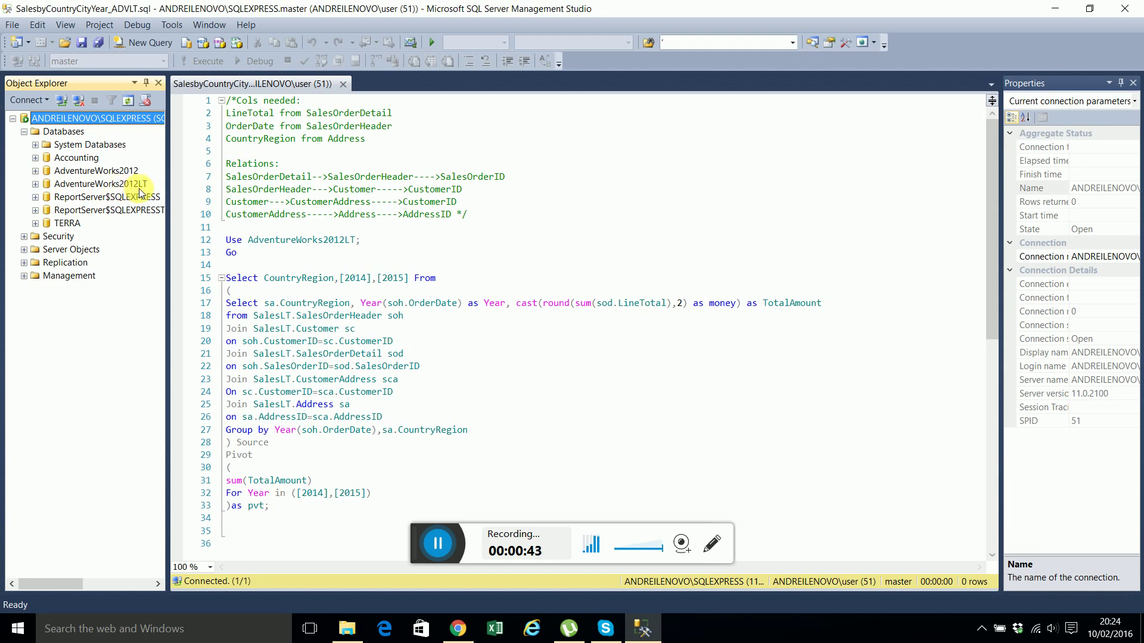
click(35, 184)
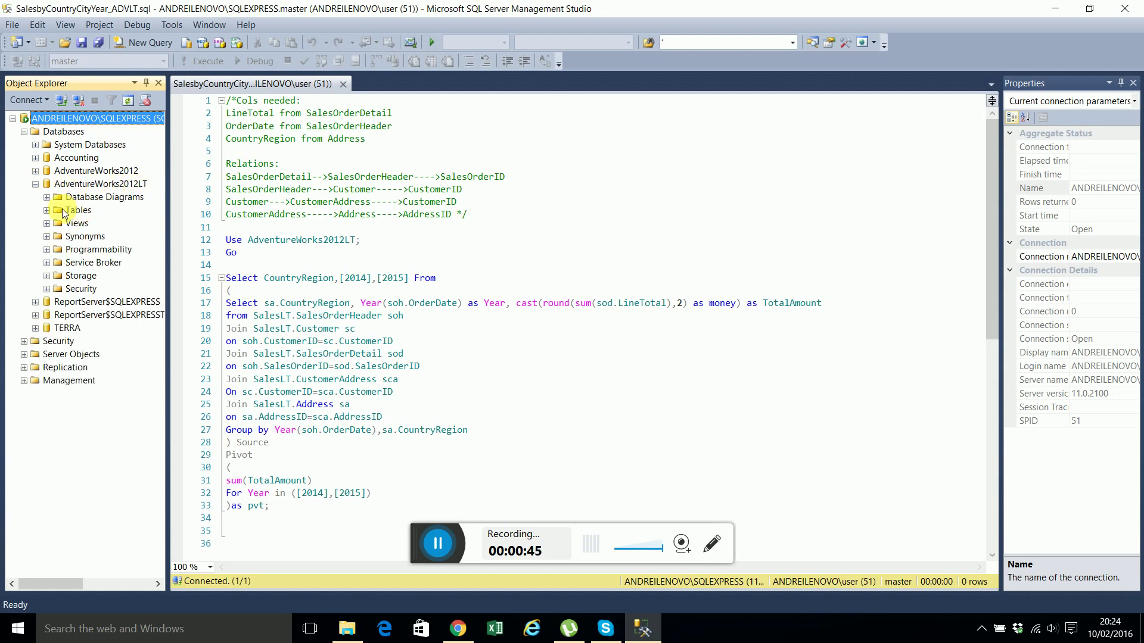
click(47, 211)
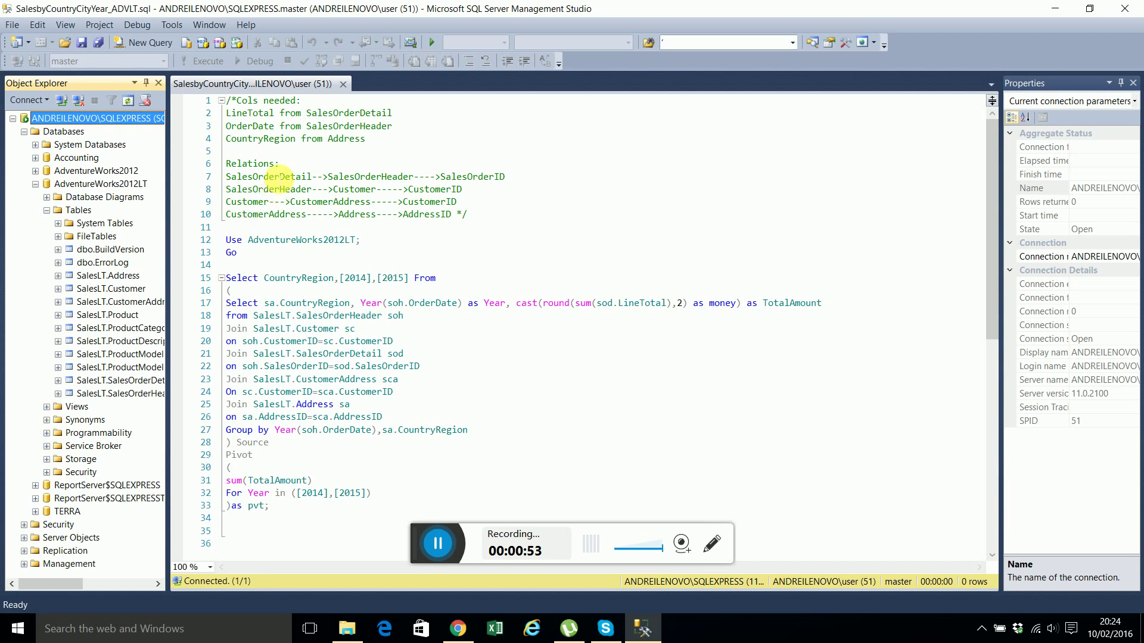
Highlight the needed columns, the table relations and the full pivot query in the script.
drag(387, 143, 226, 113)
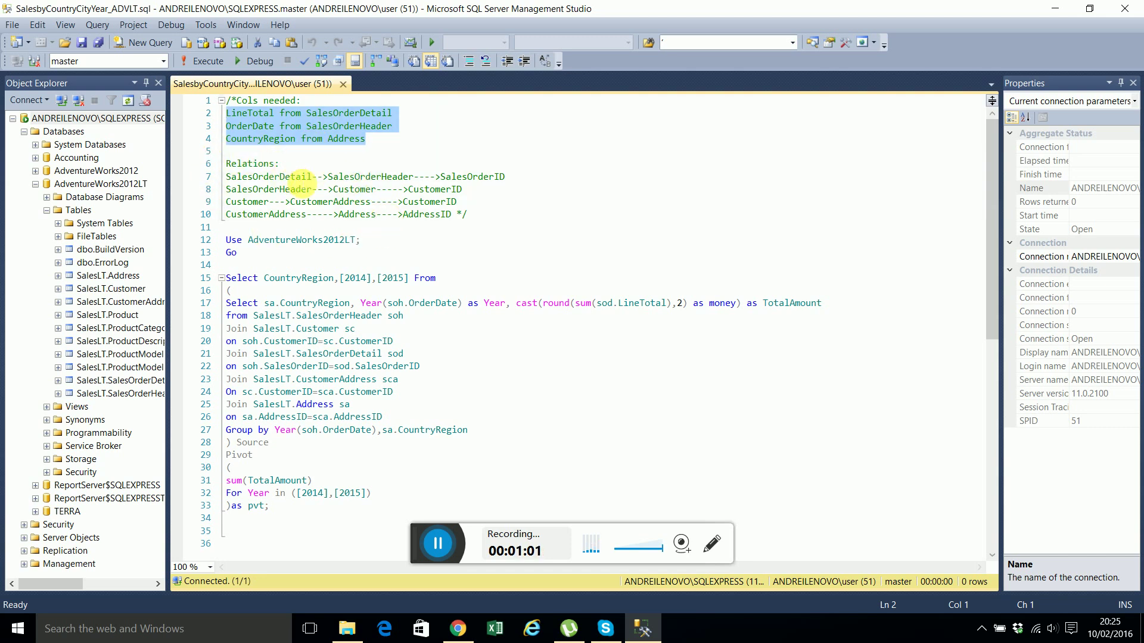
drag(471, 215, 237, 176)
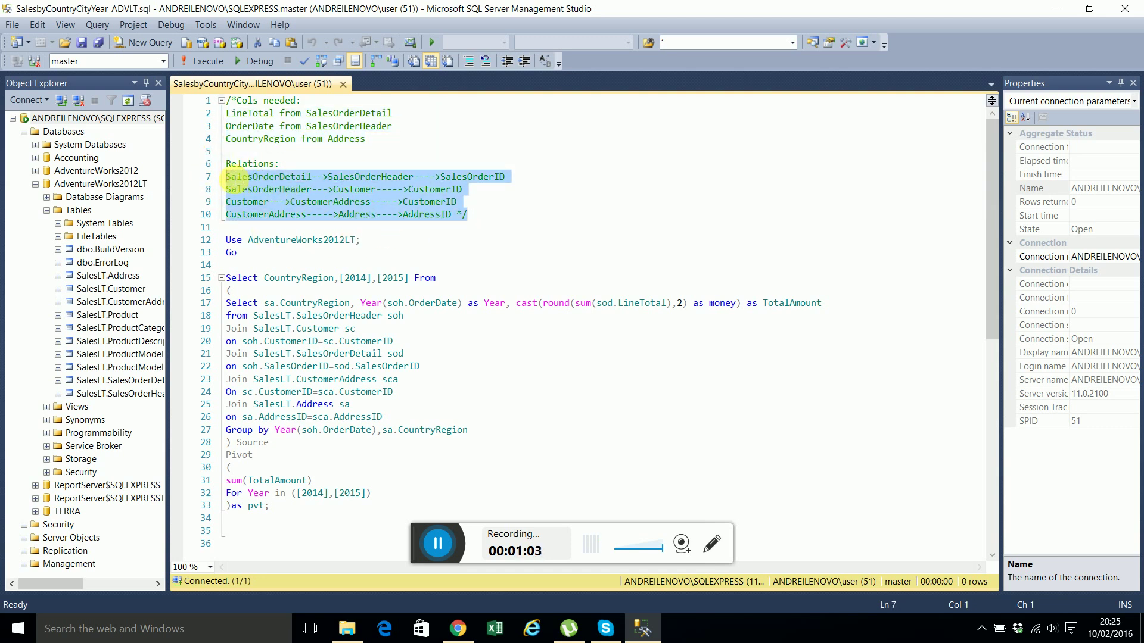
scroll(307, 236, down, 2)
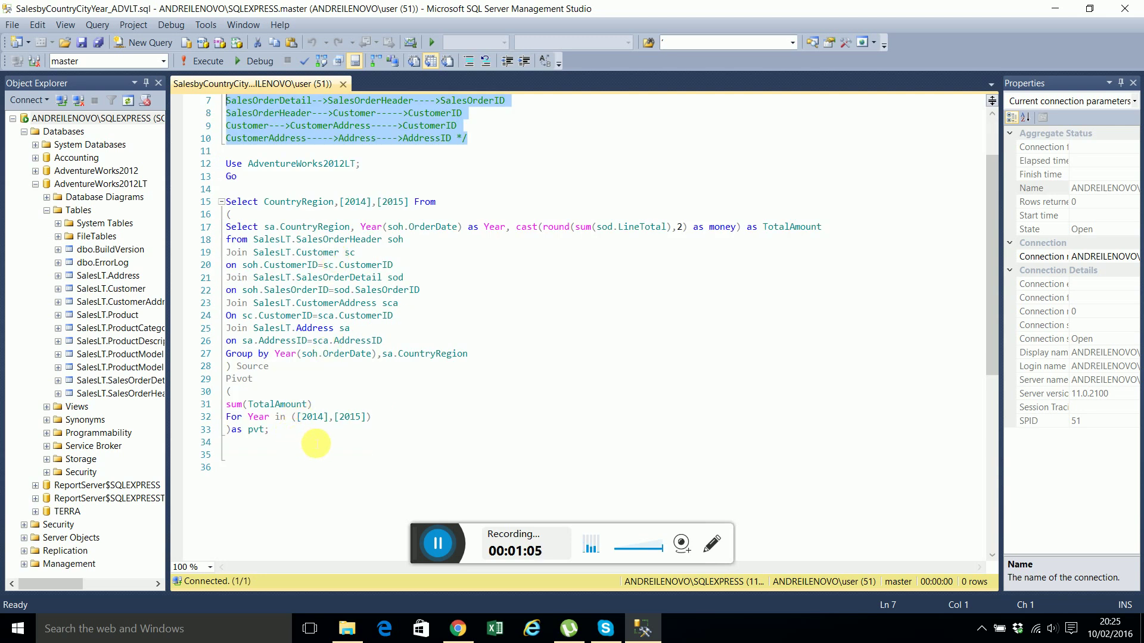
drag(315, 443, 202, 201)
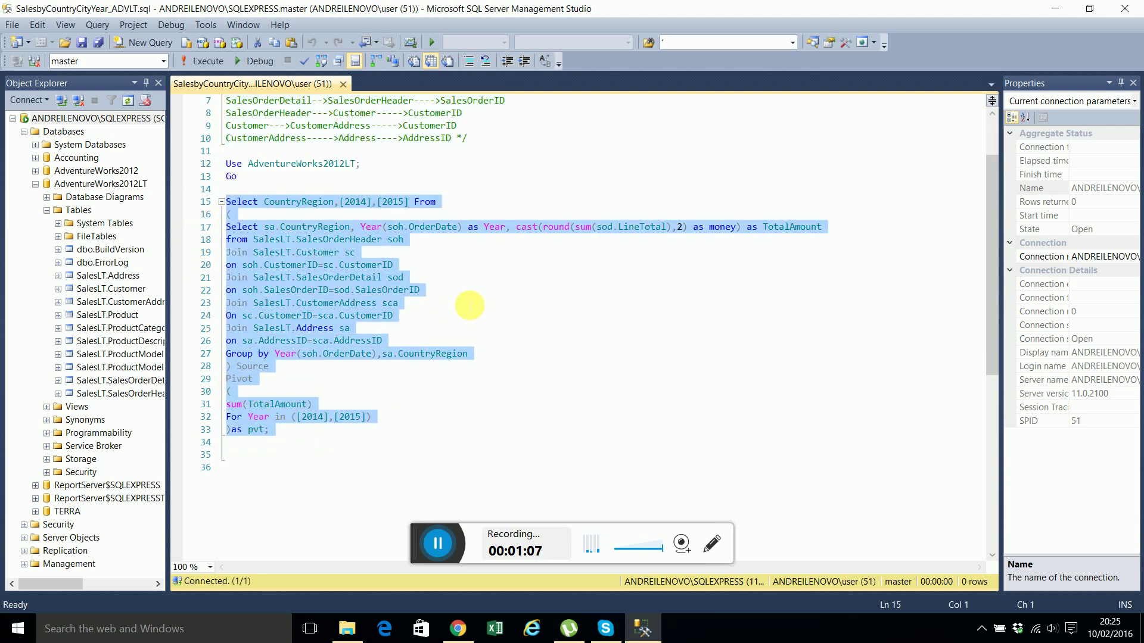
Execute the script from the Use line onward, returning 2014 and 2015 totals for the UK and US.
click(395, 406)
drag(301, 436, 190, 160)
click(203, 61)
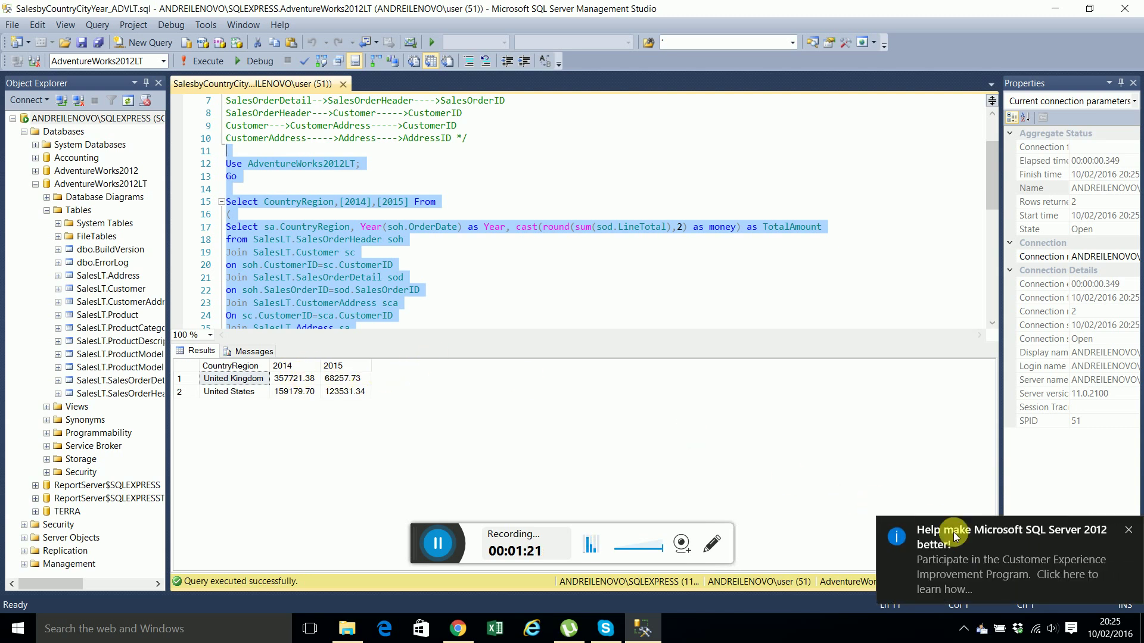
Dismiss the feedback notification and drag the results splitter down to enlarge the script pane.
click(1130, 532)
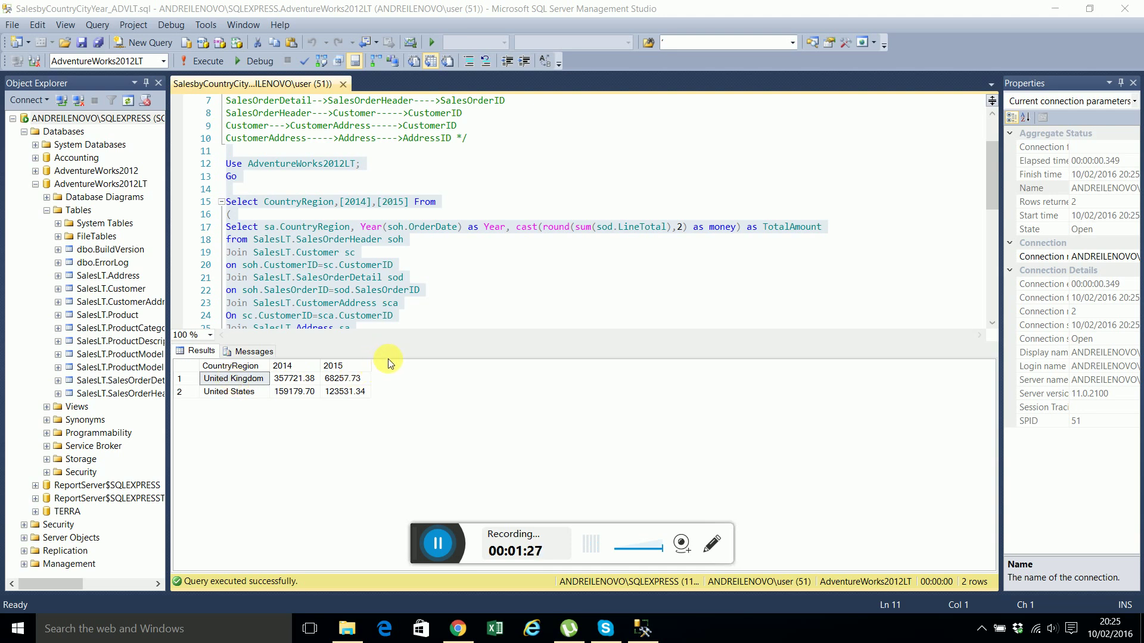
click(488, 292)
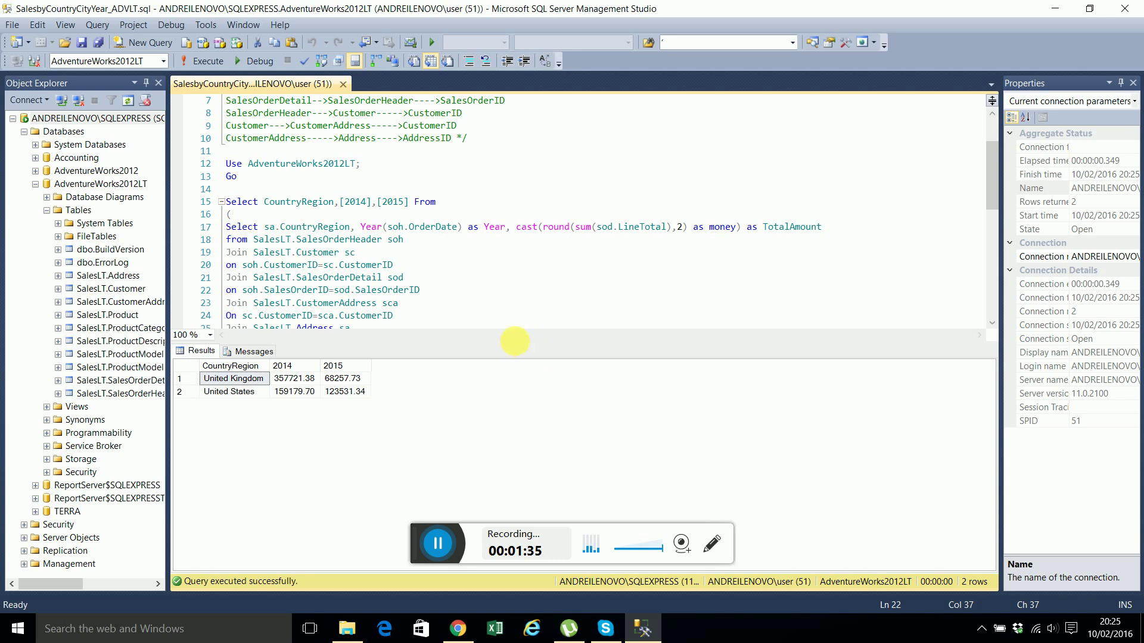
drag(515, 341, 508, 477)
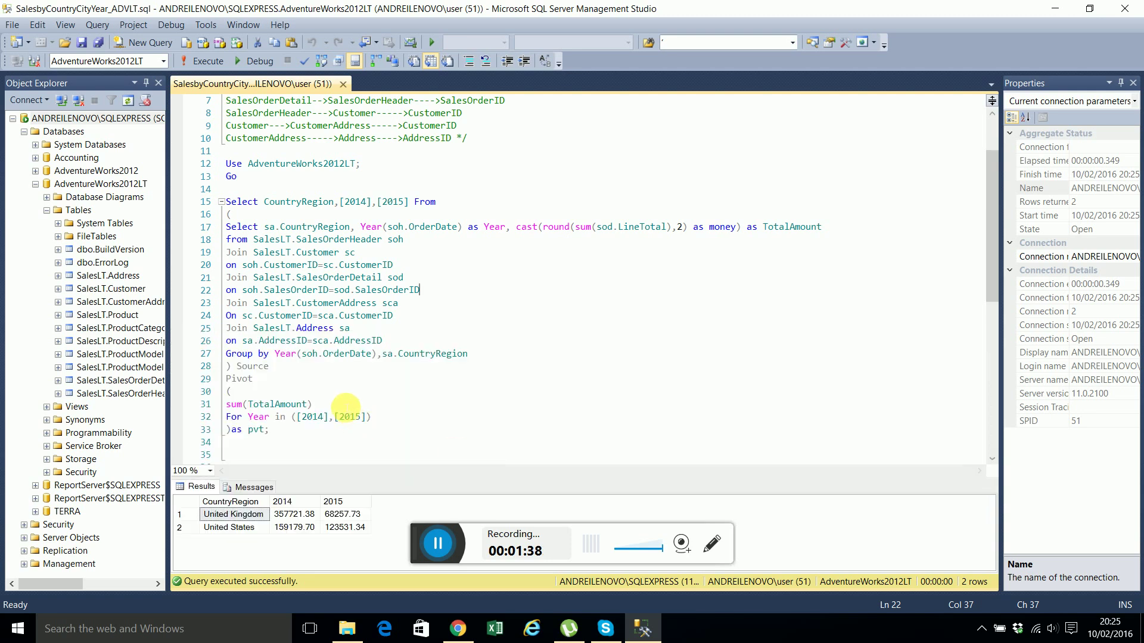
Minimize Management Studio, launch Excel, dismiss the activation notice and create a blank workbook.
click(1059, 8)
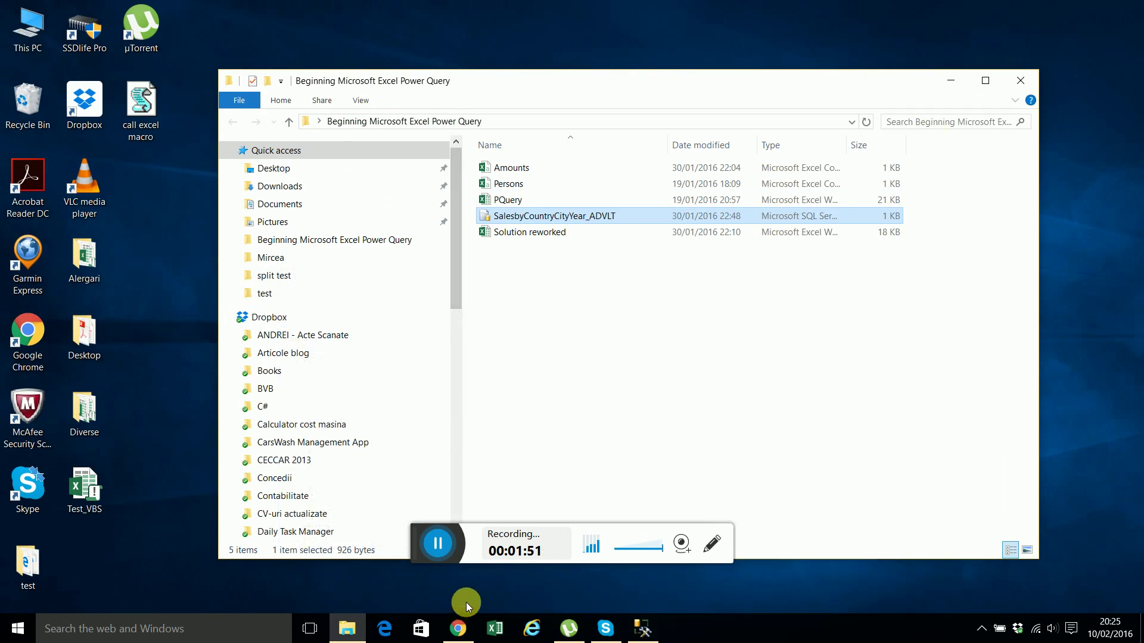
click(495, 629)
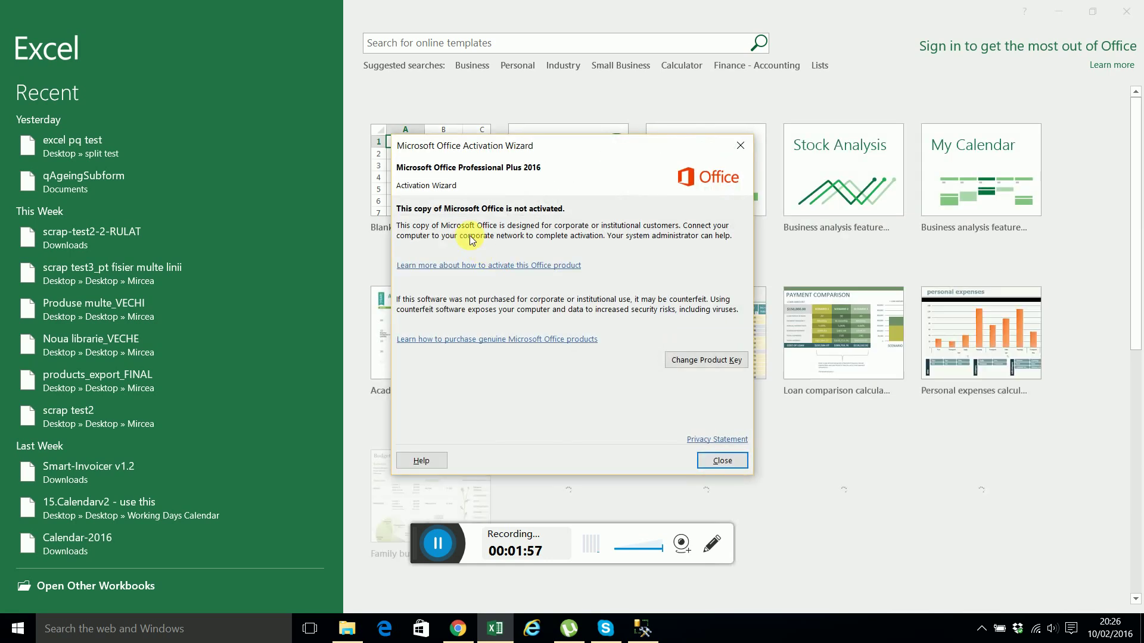
click(723, 460)
click(427, 198)
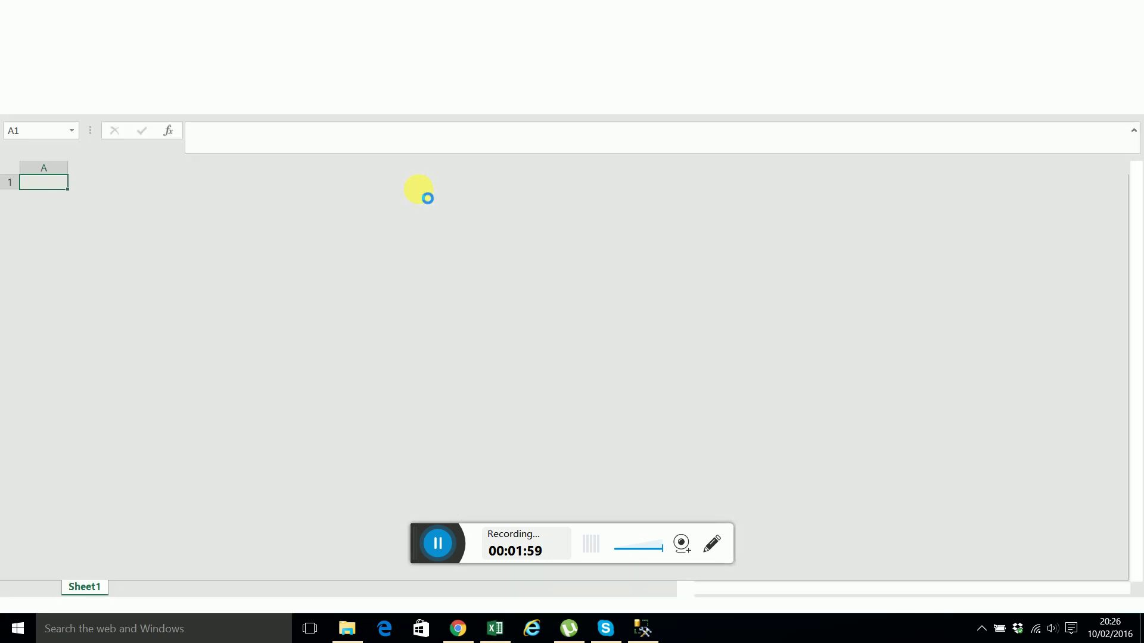
Start a From SQL Server Database import via Data > New Query > From Database, targeting SQLEXPRESS.
click(259, 38)
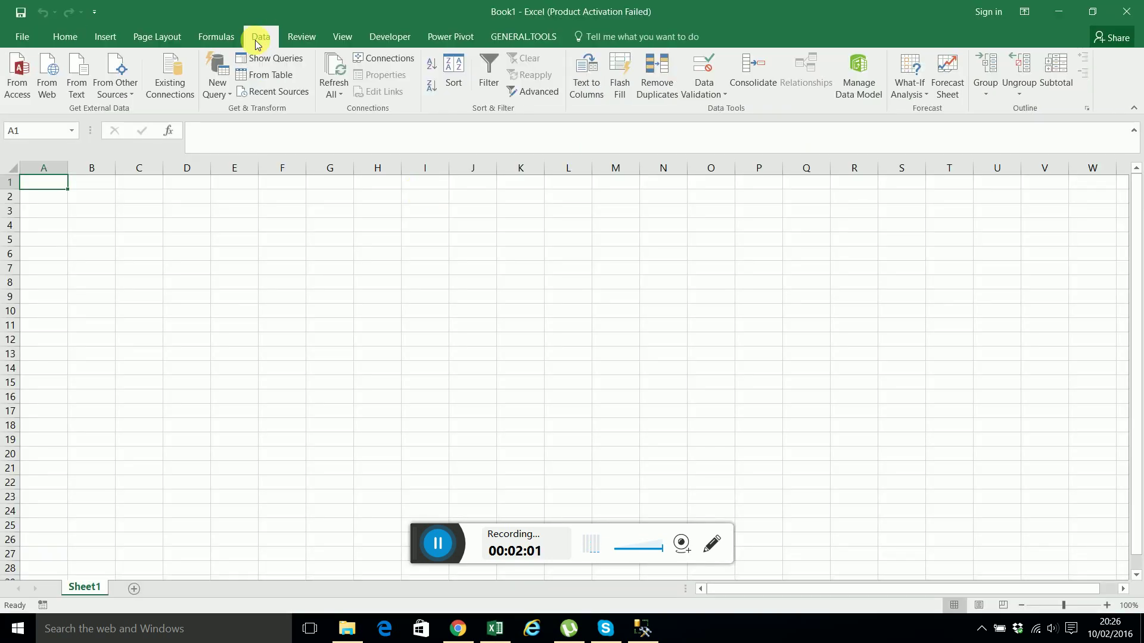
click(217, 89)
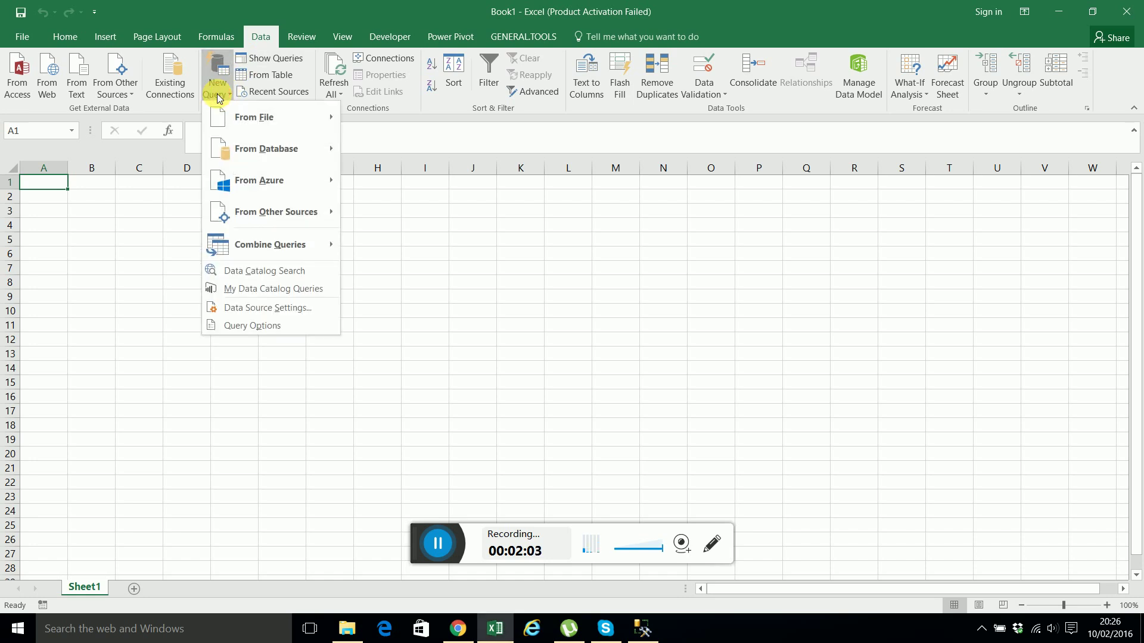
mouse_move(268, 150)
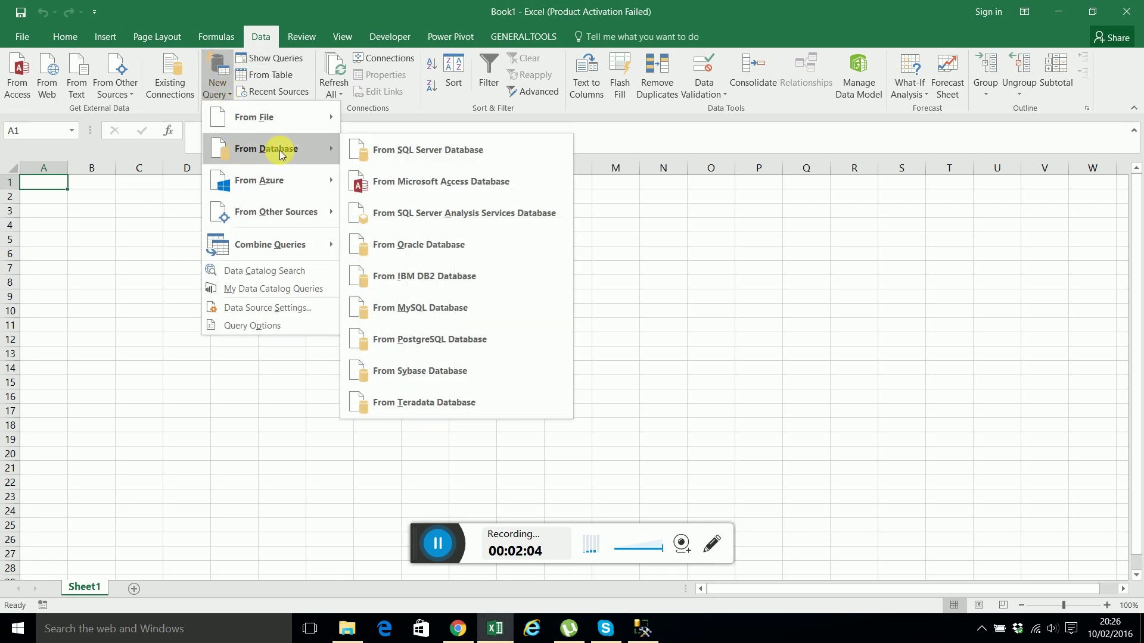
click(395, 157)
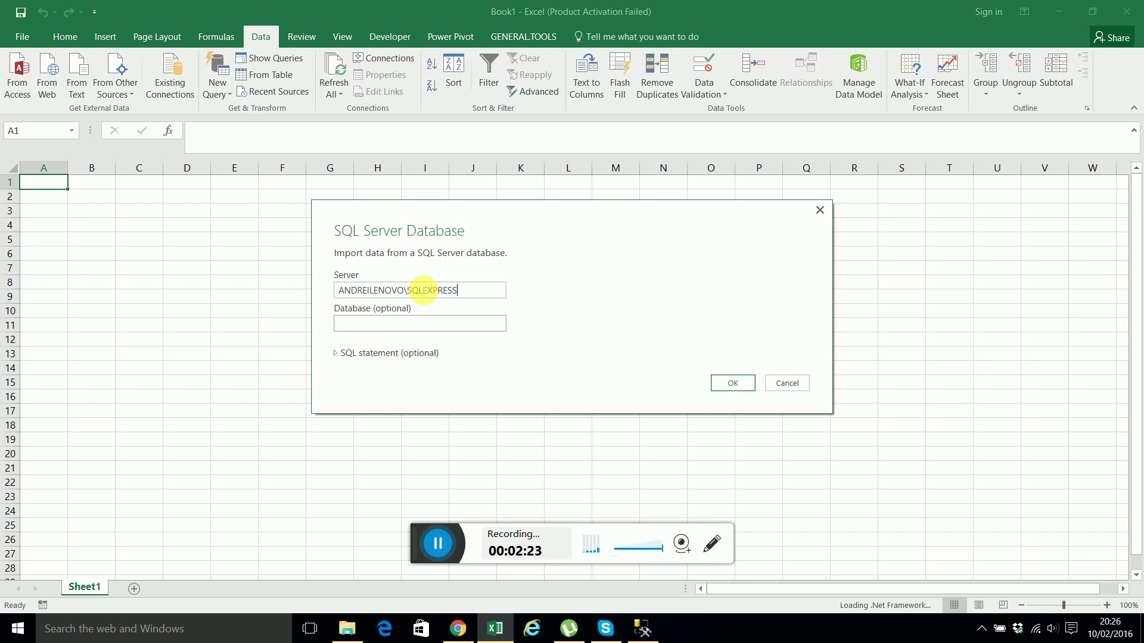
Connect to SQLEXPRESS, expand AdventureWorks2012LT and load SalesLT.SalesOrderDetail into the Query Editor.
click(730, 383)
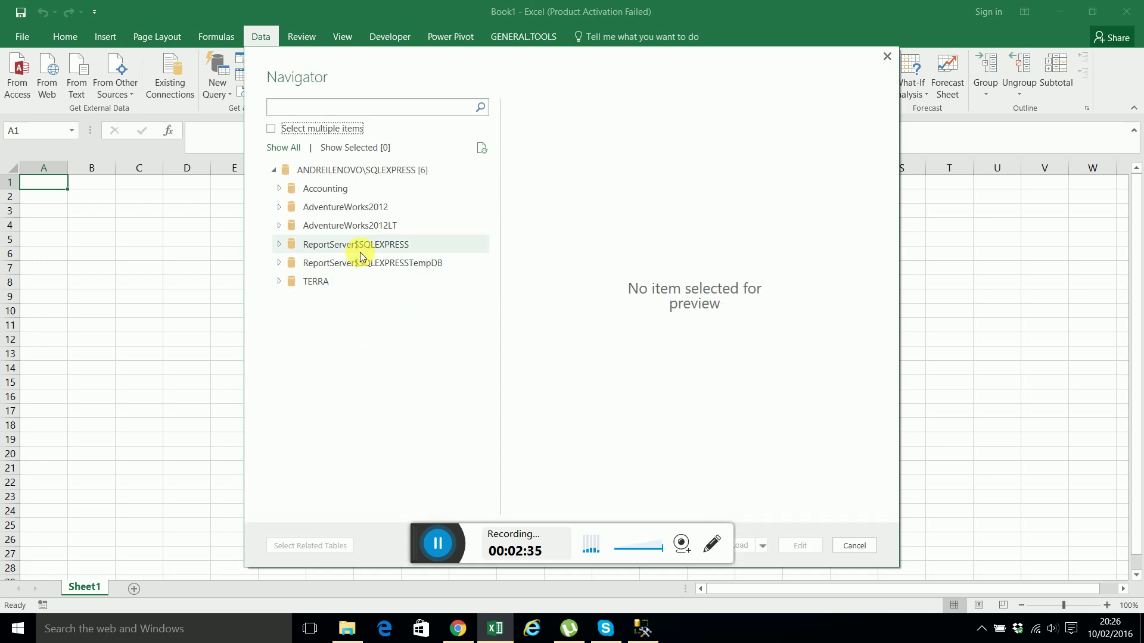
click(279, 227)
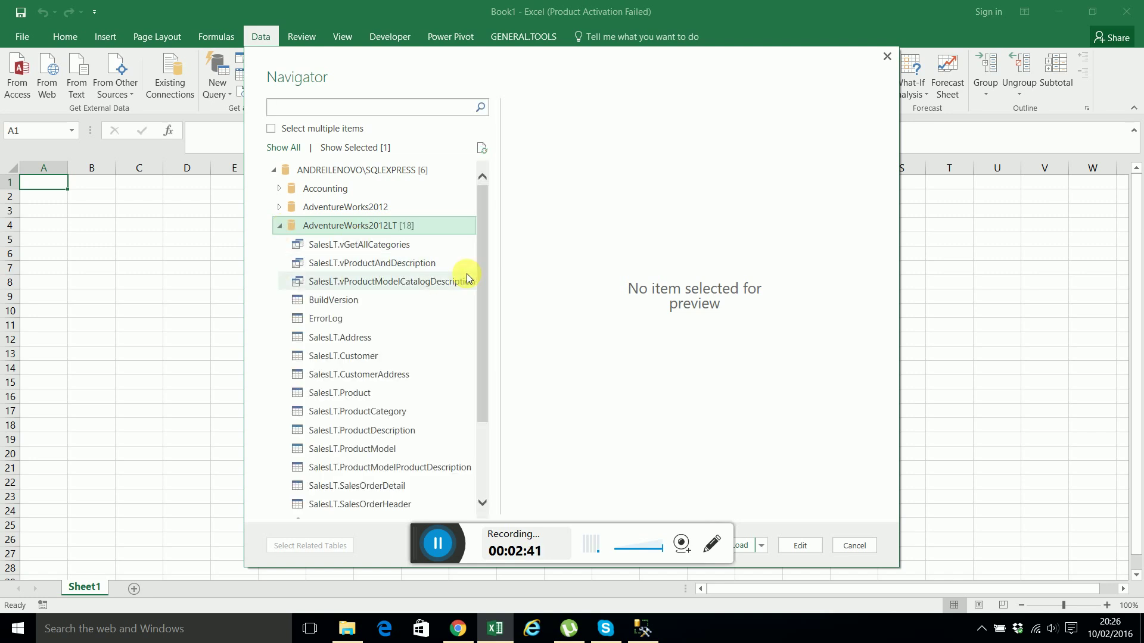
drag(480, 250, 480, 327)
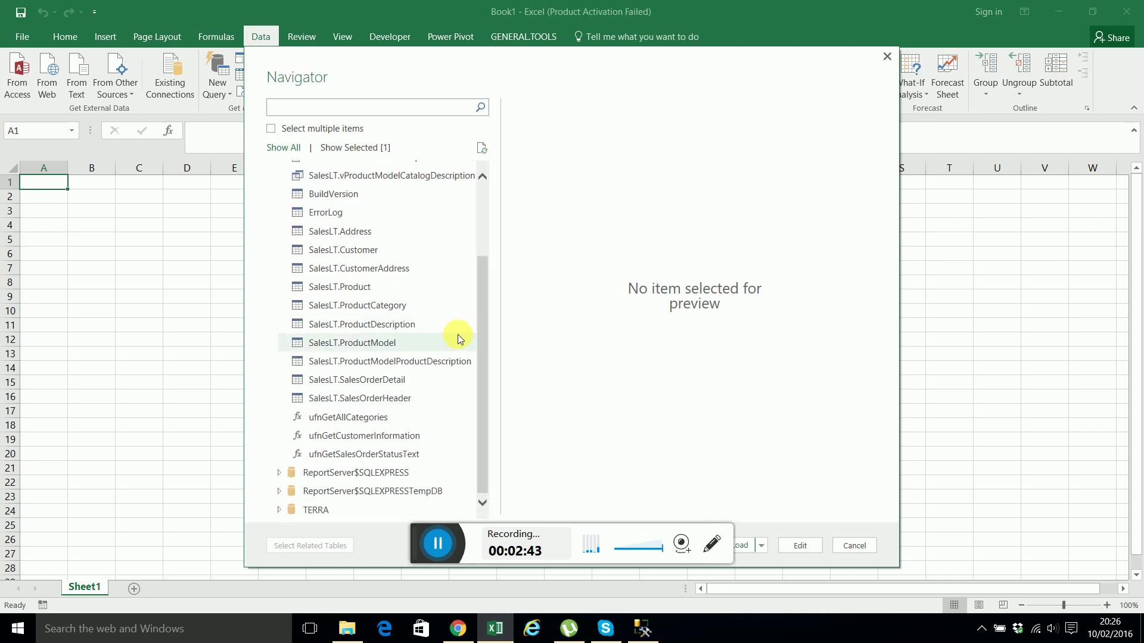
click(329, 384)
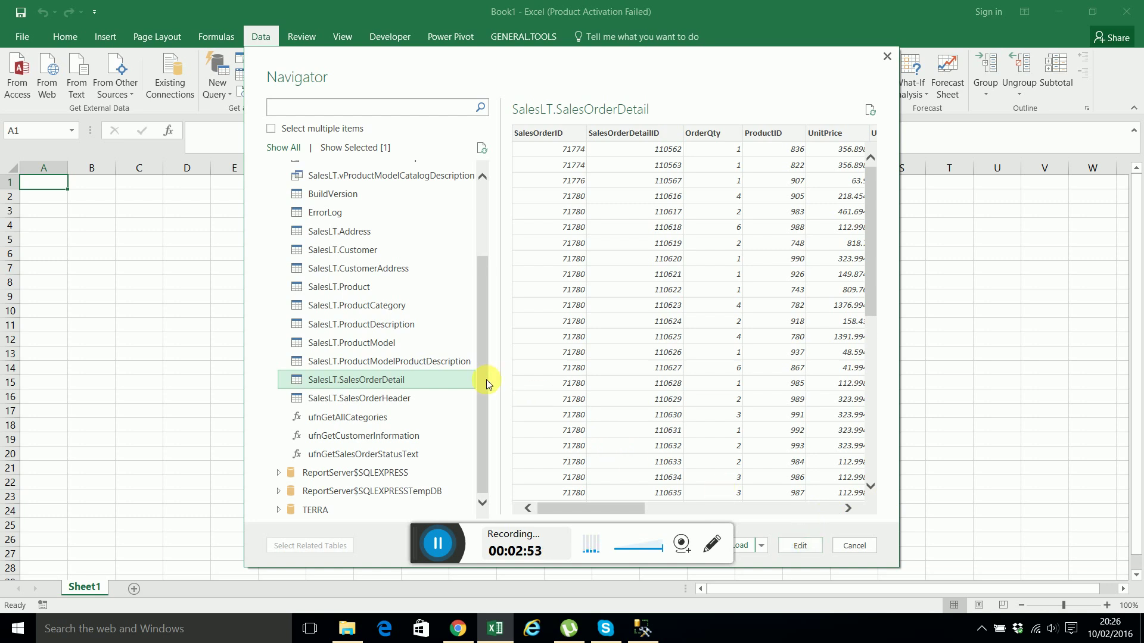
click(807, 546)
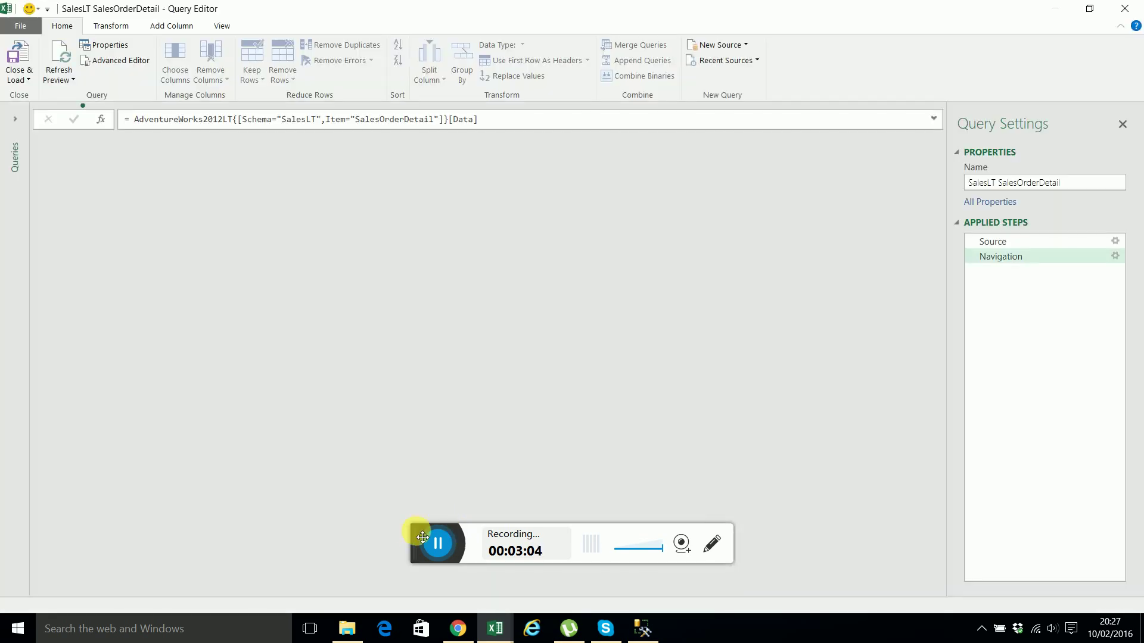
Delete every column except LineTotal, SalesLT.Product and SalesLT.SalesOrderHeader, leaving 542 rows.
drag(456, 541, 524, 485)
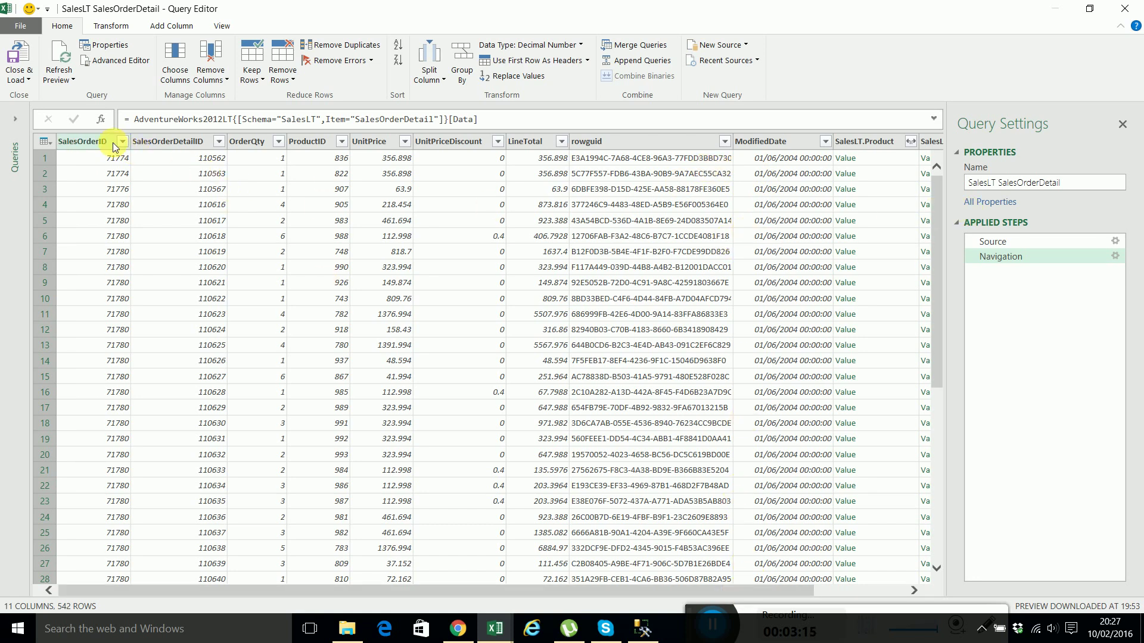
click(84, 142)
click(170, 145)
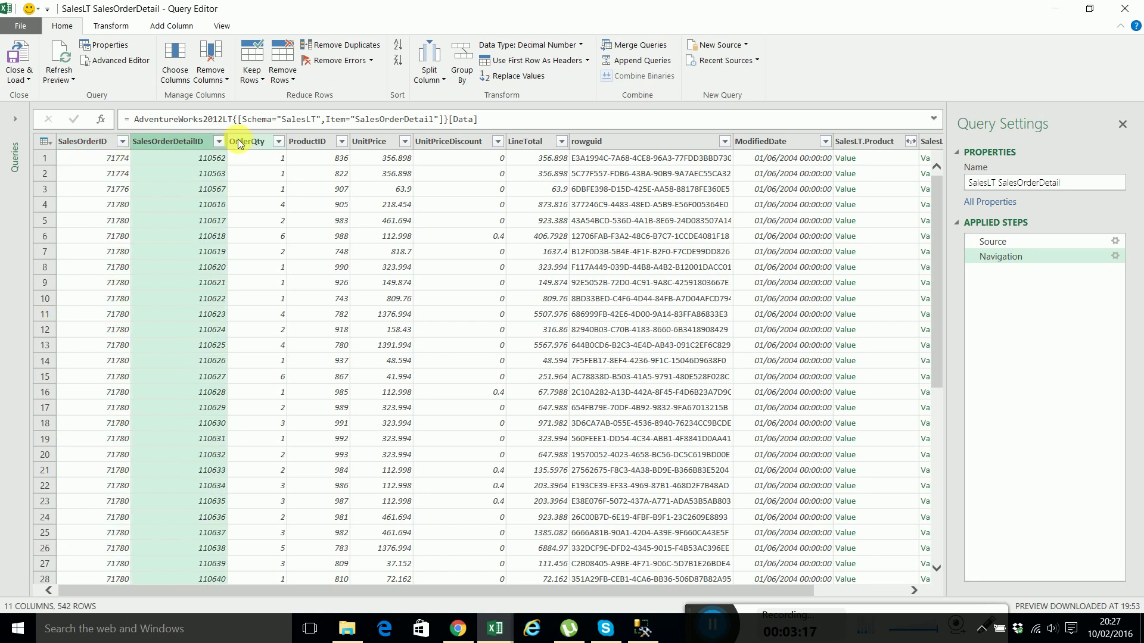
click(247, 141)
click(94, 141)
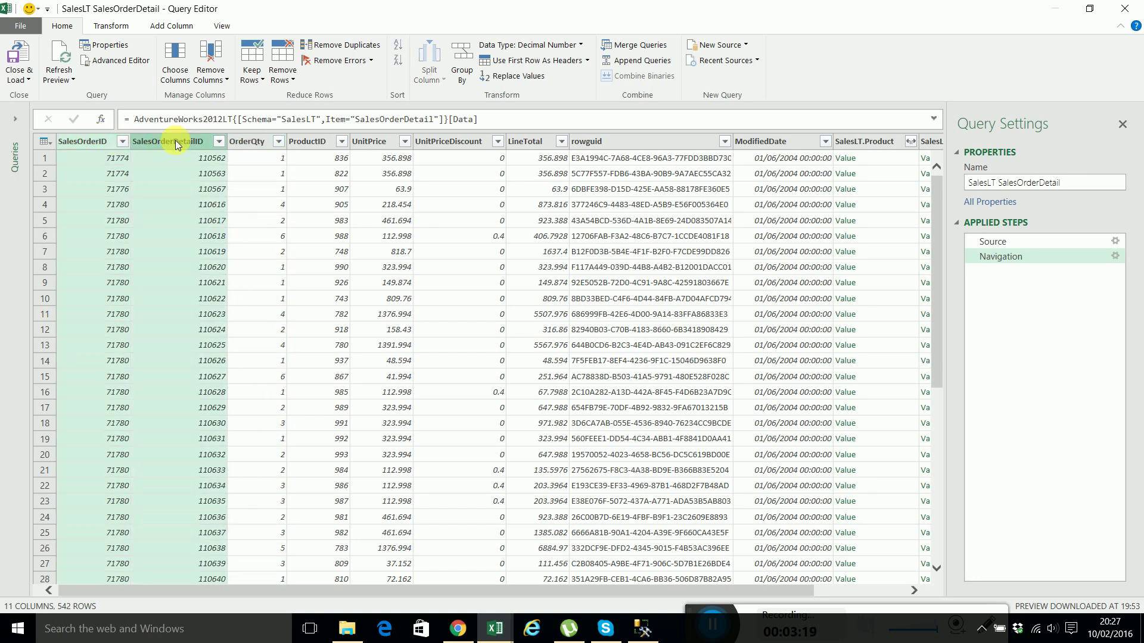
shift+click(261, 143)
shift+click(313, 143)
shift+click(375, 143)
shift+click(448, 143)
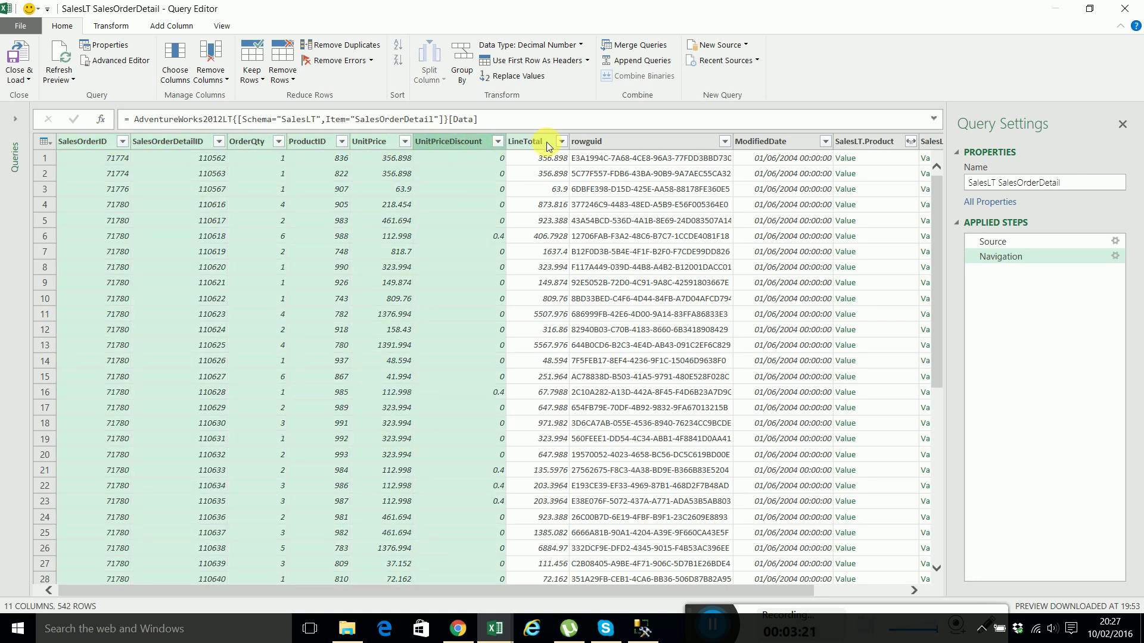
shift+click(549, 143)
shift+click(603, 143)
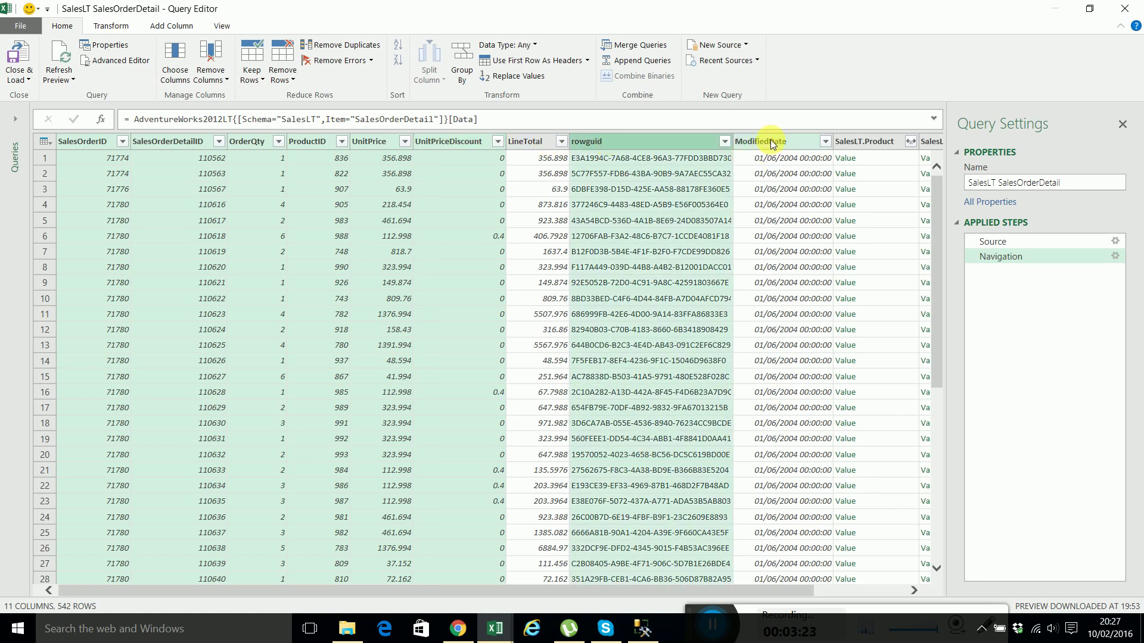
shift+click(763, 143)
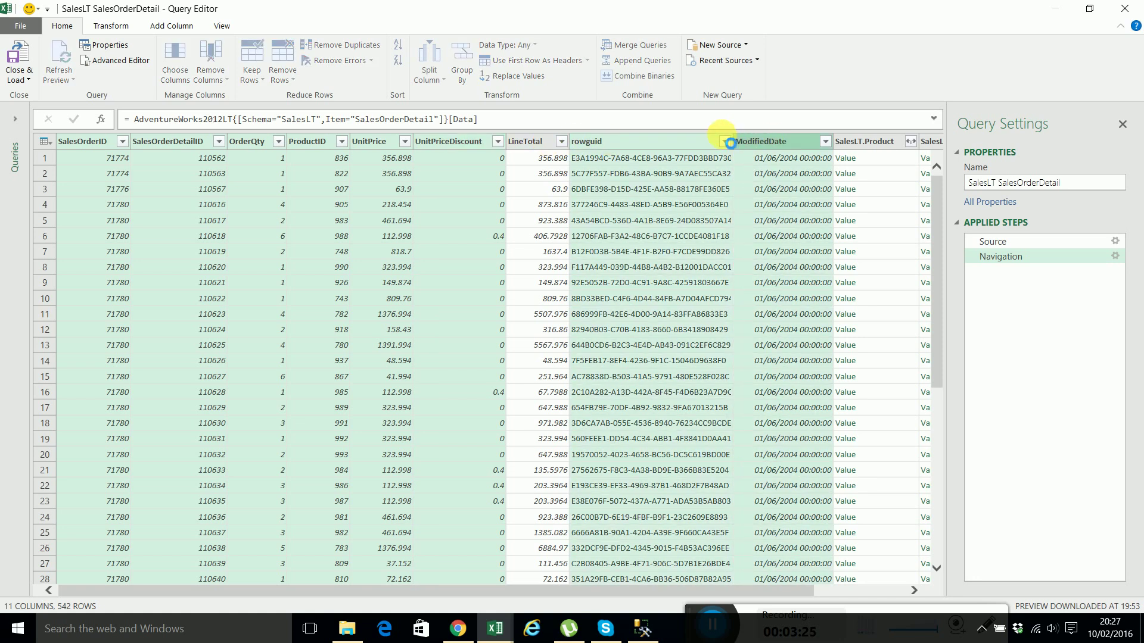
key(Delete)
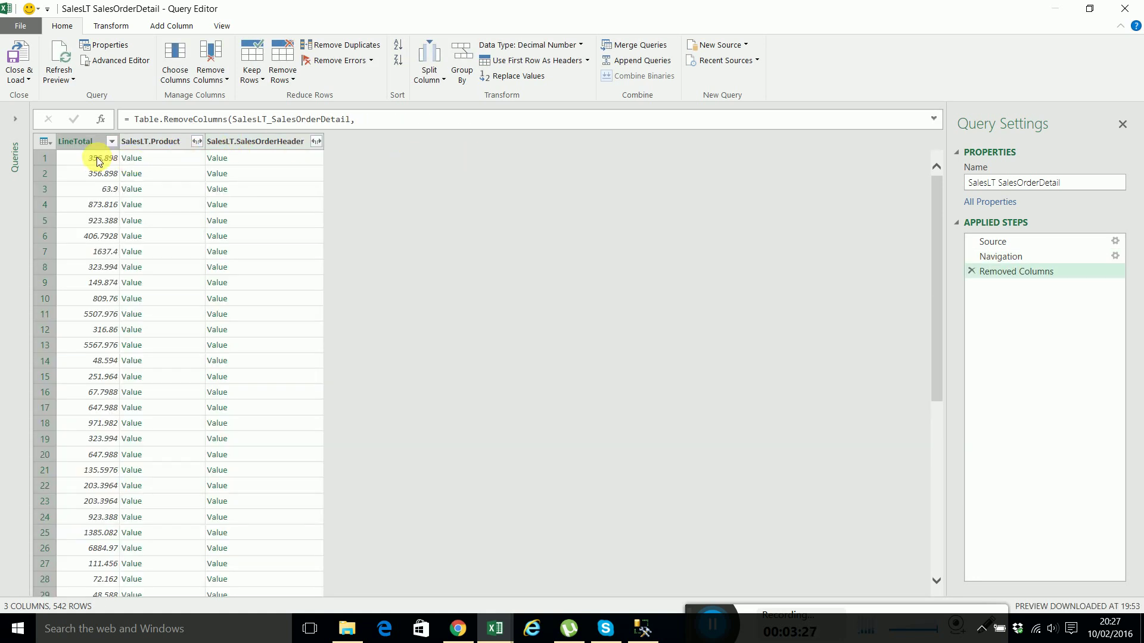
click(99, 160)
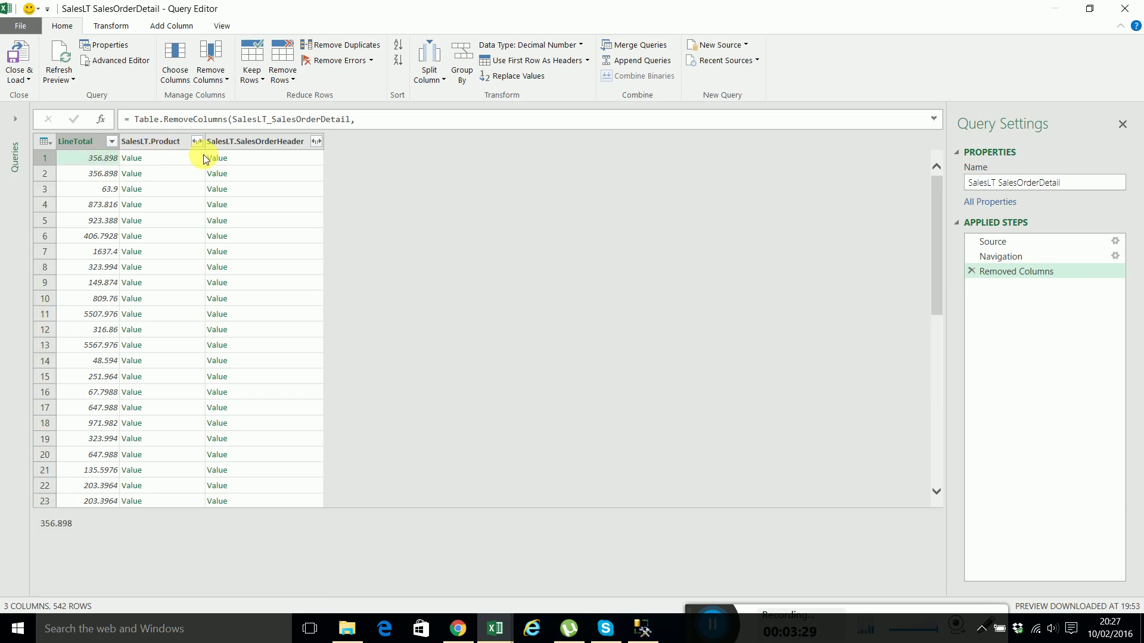
Expand SalesLT.SalesOrderHeader to only OrderDate and SalesLT.Customer.
click(316, 141)
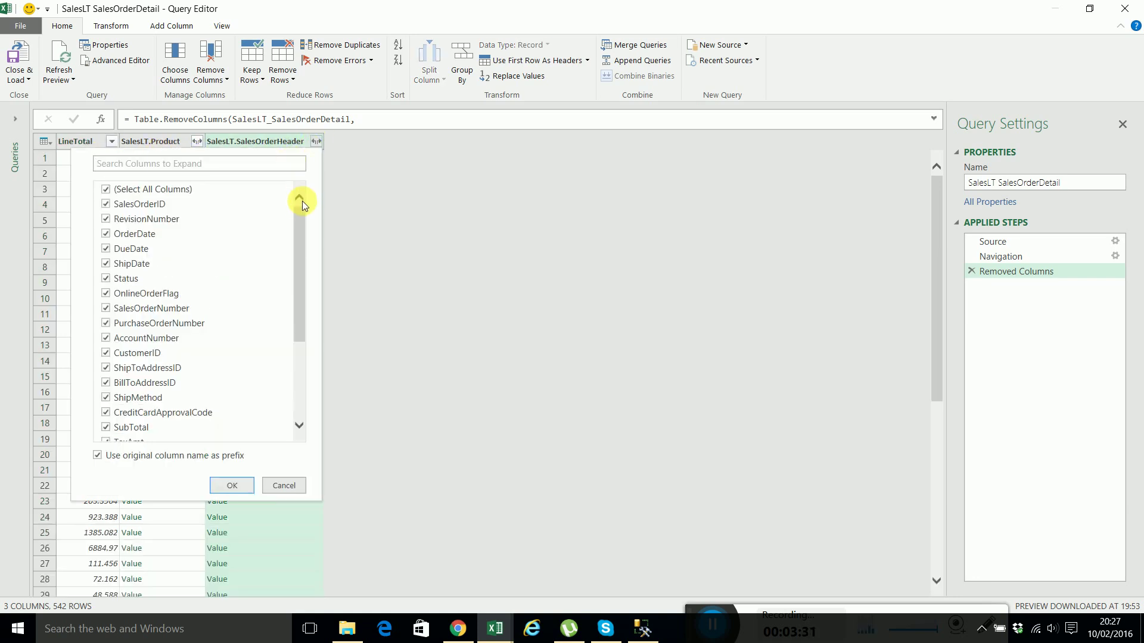
click(167, 189)
drag(298, 213, 300, 334)
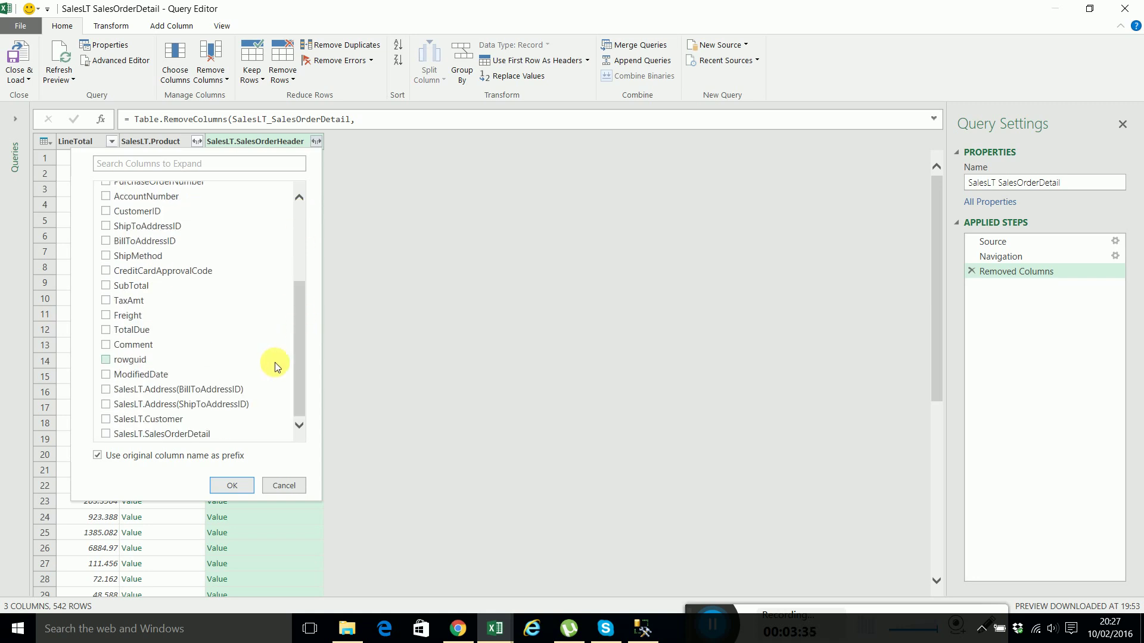
click(107, 420)
drag(299, 404, 290, 324)
click(106, 234)
click(232, 485)
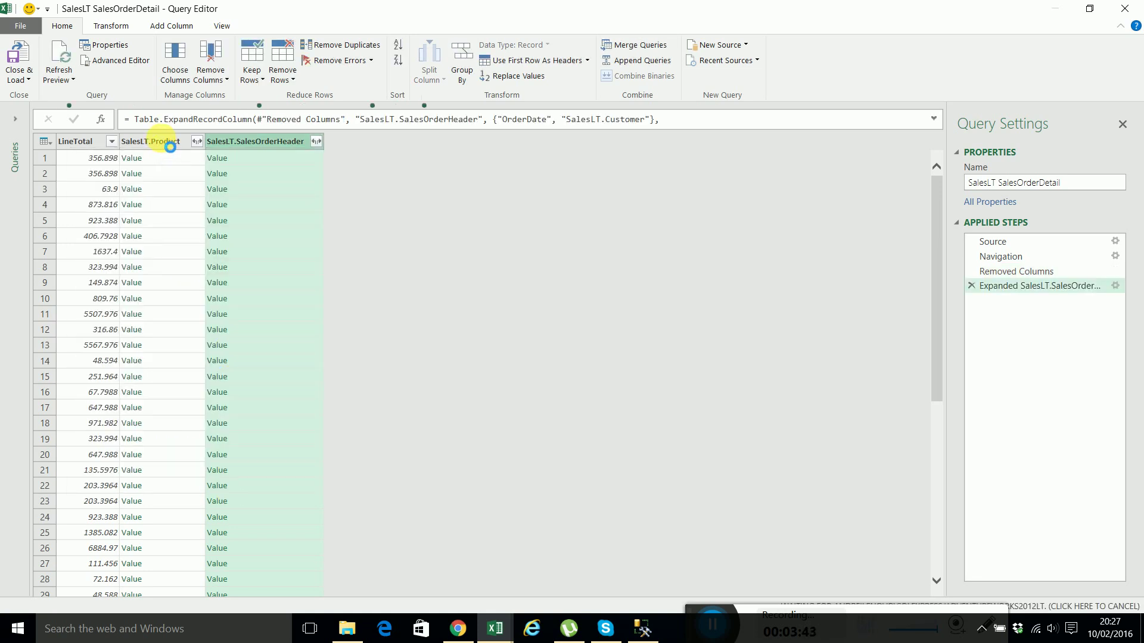
Cancel the product expansion and remove the SalesLT.Product column.
click(197, 142)
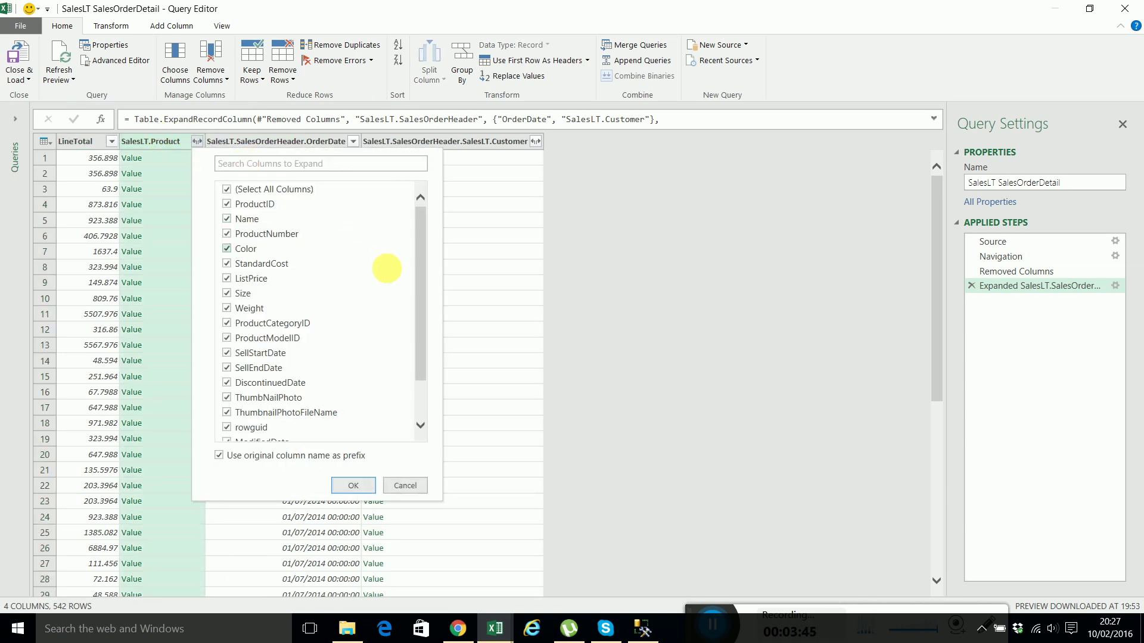
drag(421, 263, 425, 325)
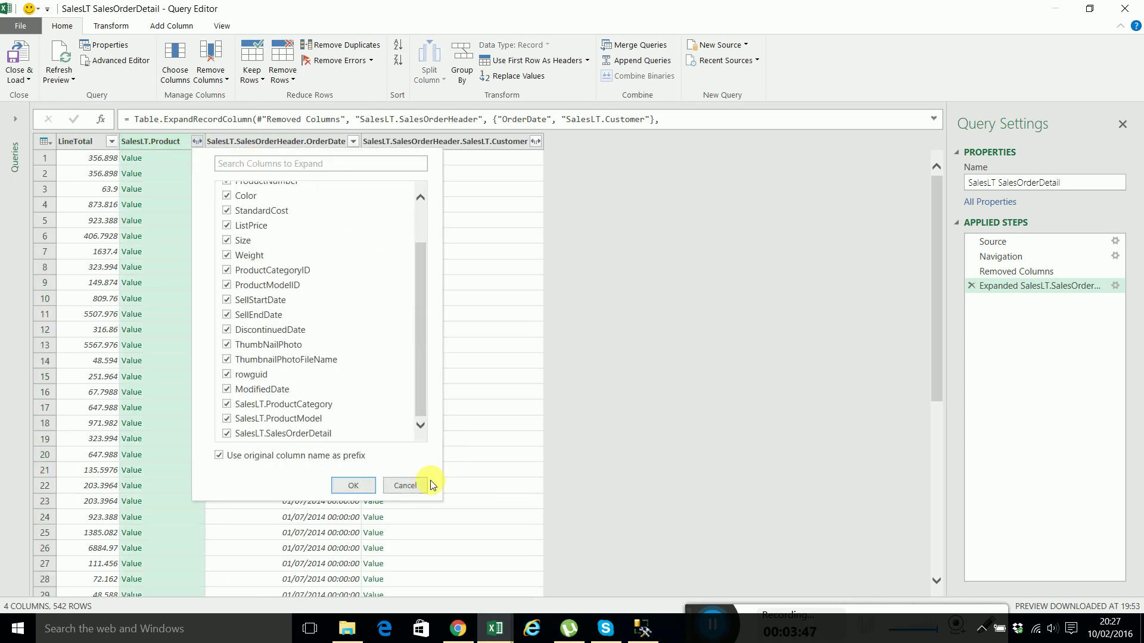
click(405, 485)
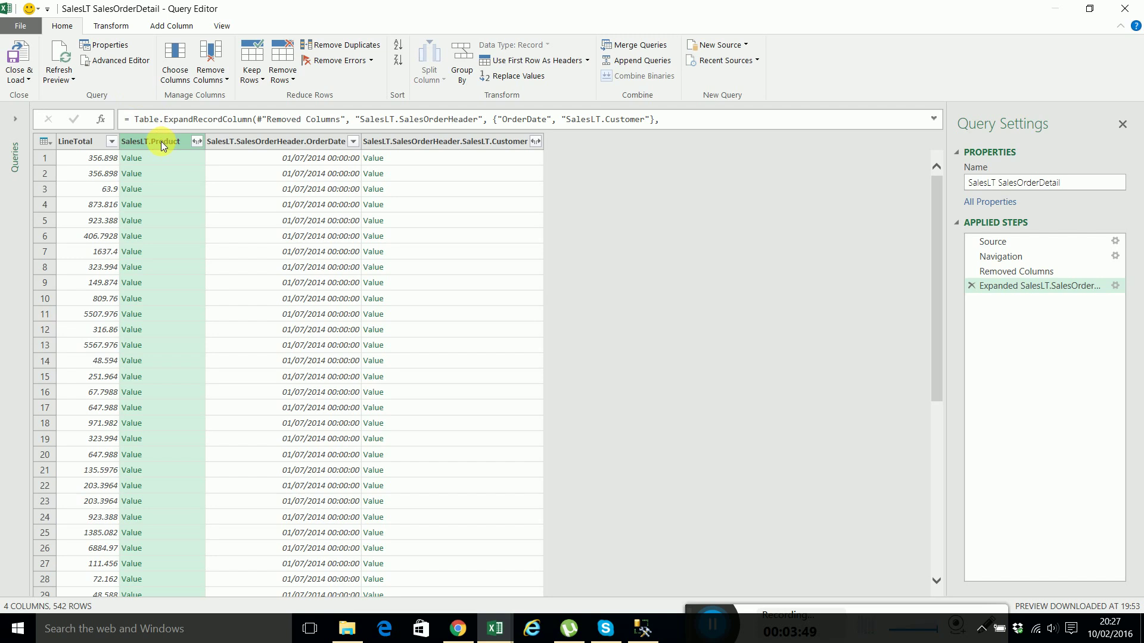
key(Delete)
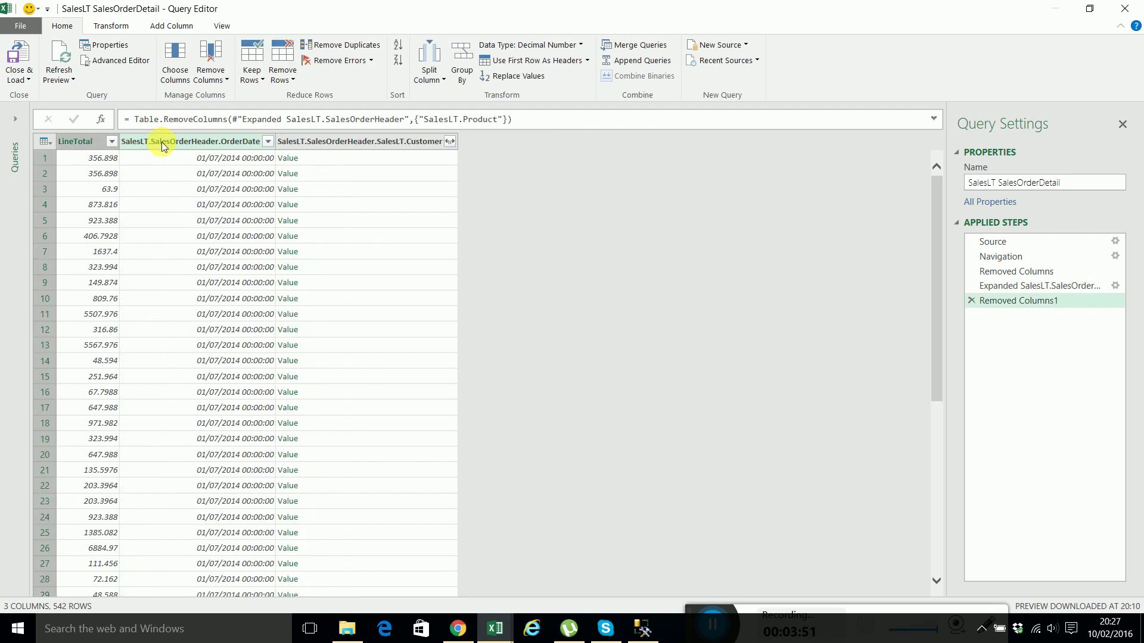
Expand the customer column to only its SalesLT.CustomerAddress link.
click(450, 141)
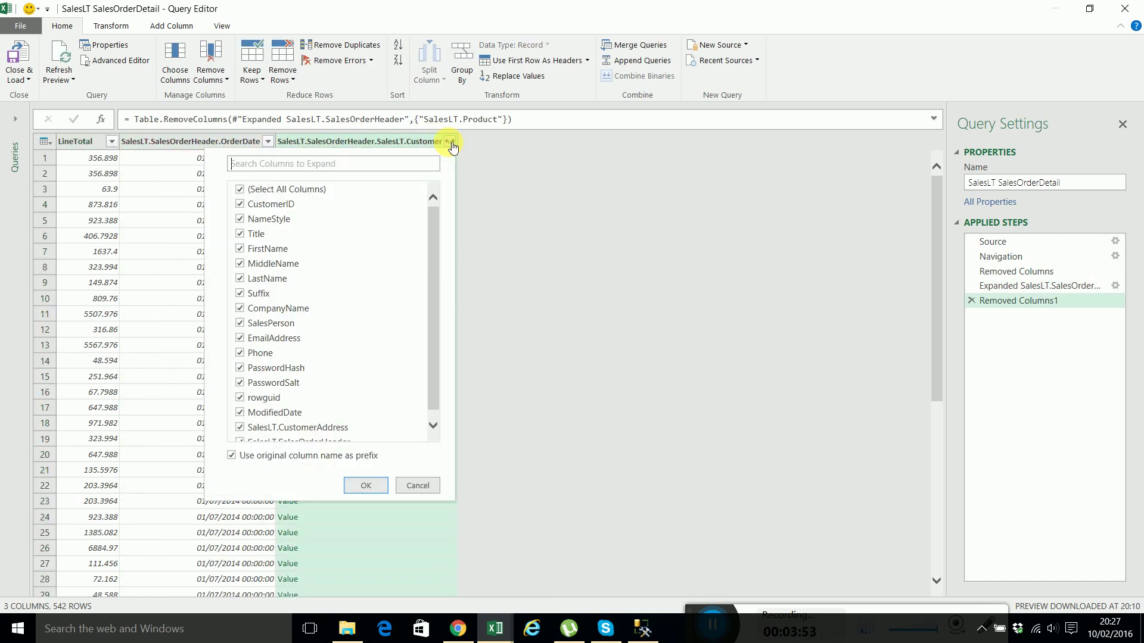
click(251, 189)
scroll(434, 251, down, 1)
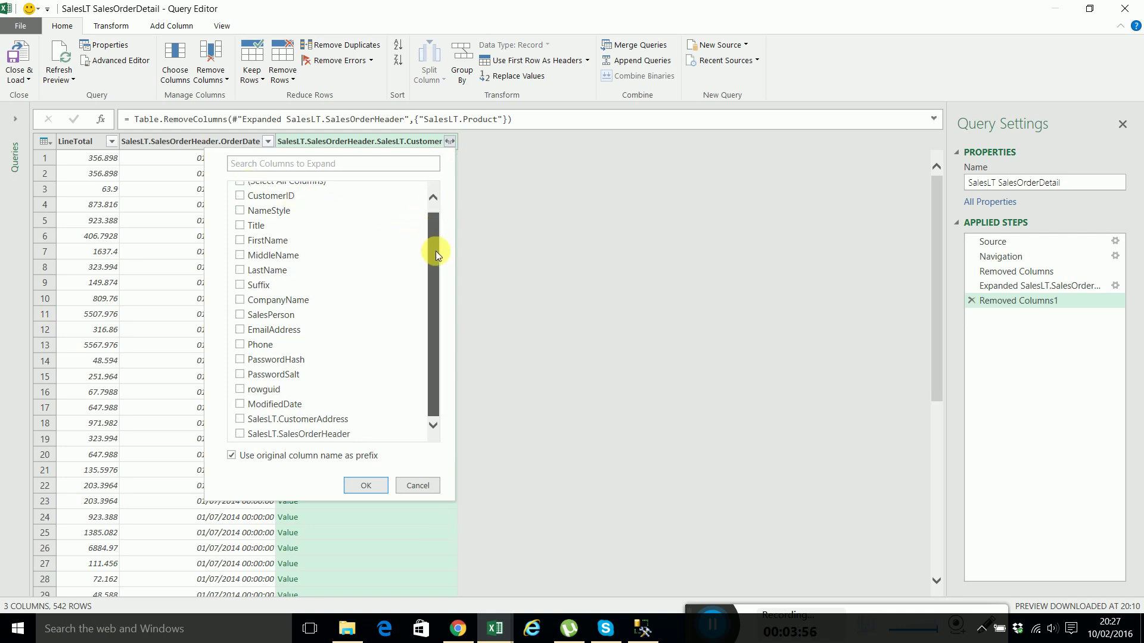
click(298, 420)
click(366, 486)
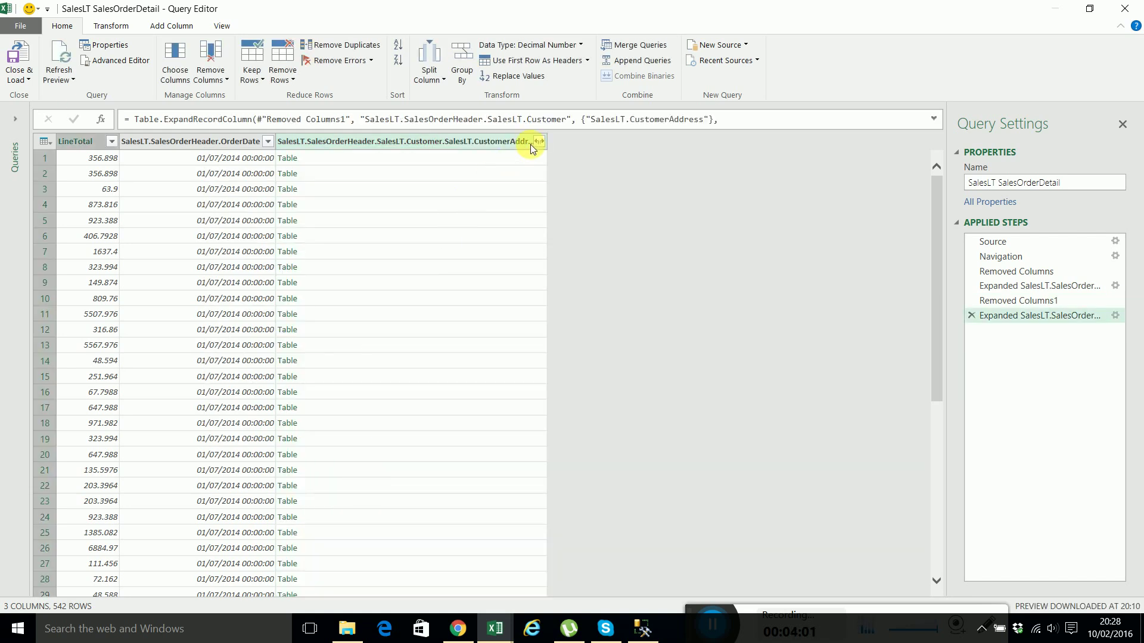
Expand the customer address column to only its SalesLT.Address link.
click(539, 142)
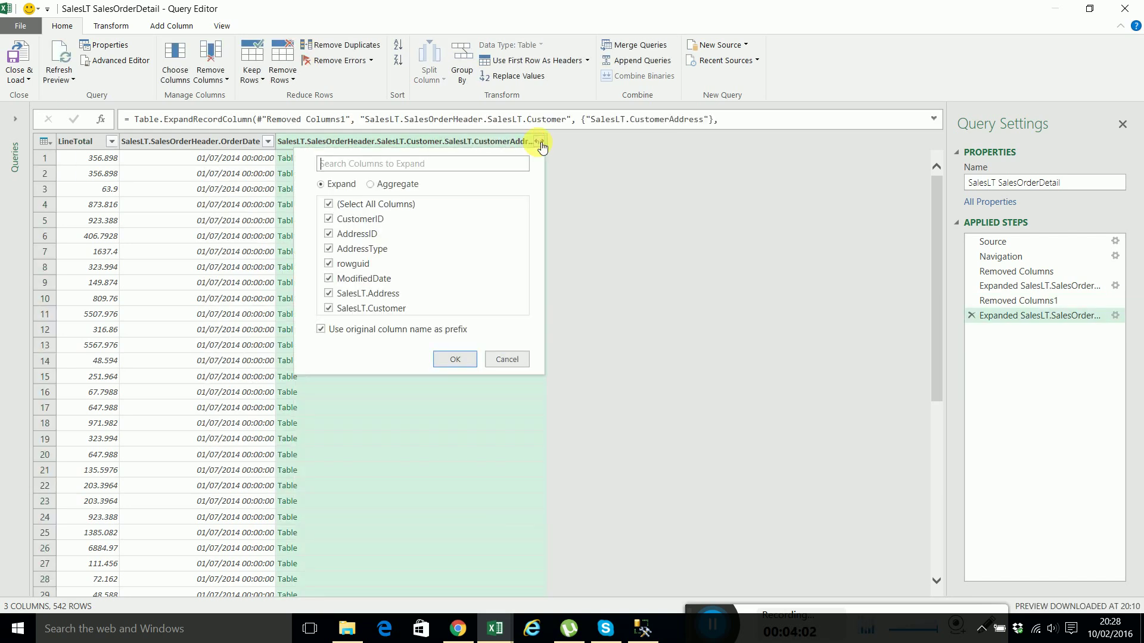
click(364, 205)
click(355, 294)
click(452, 362)
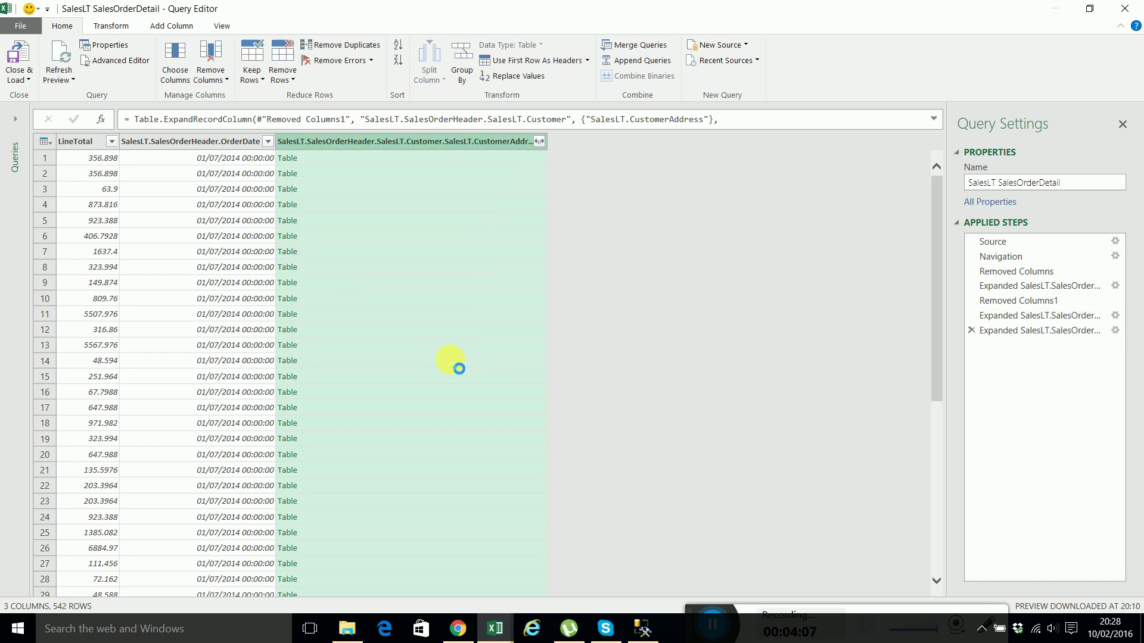
Expand the address column to CountryRegion only, showing United States and United Kingdom.
click(539, 141)
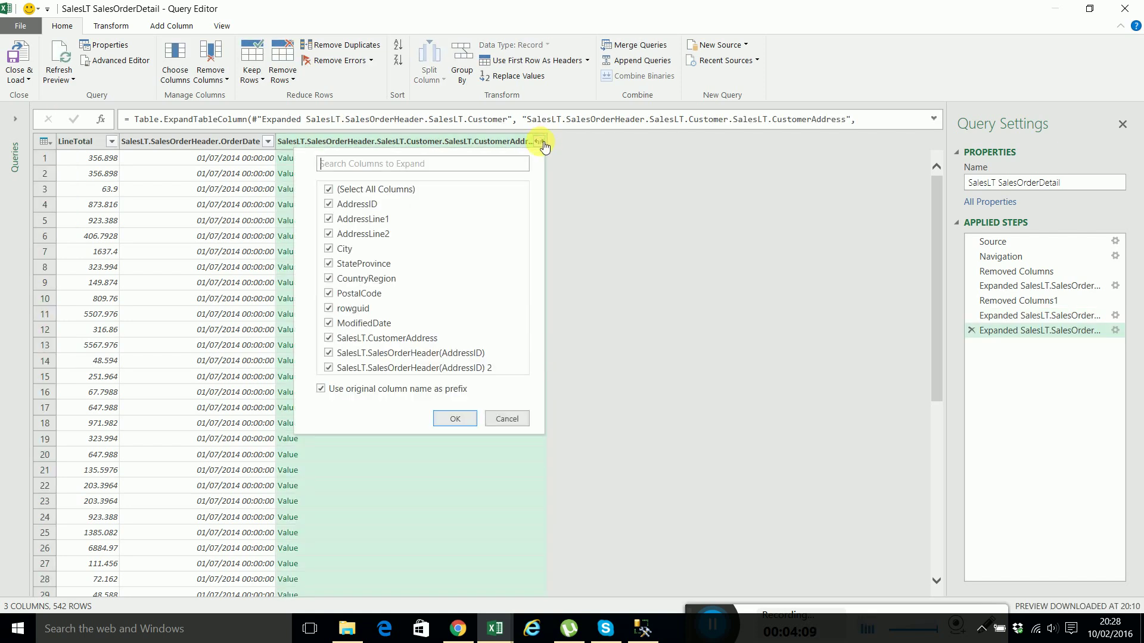
click(384, 189)
click(382, 284)
click(455, 418)
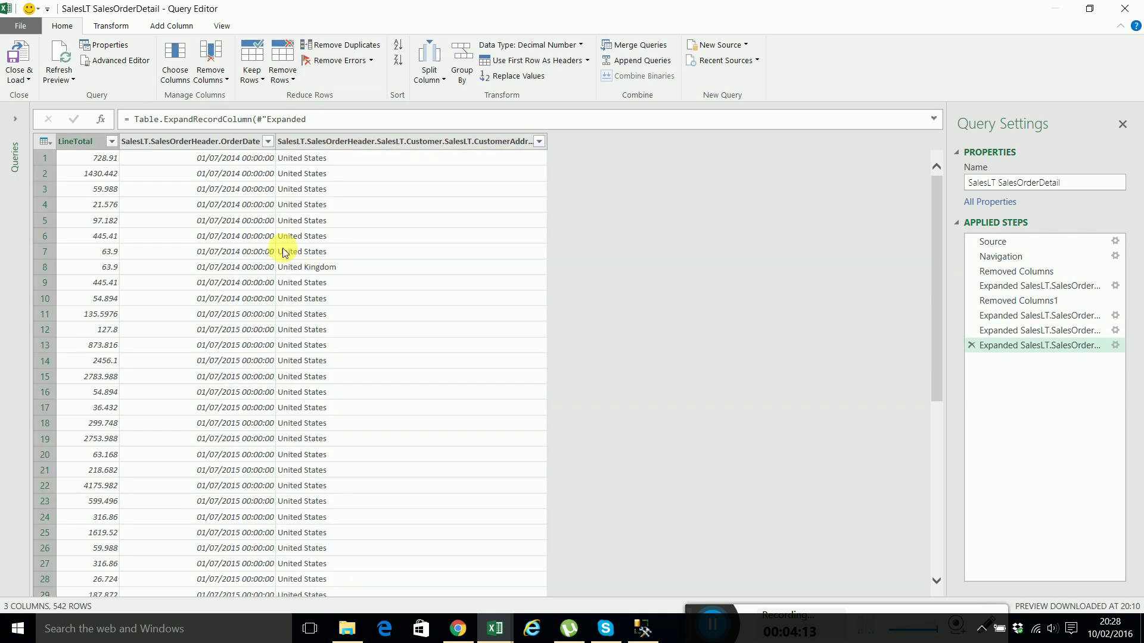
Convert the OrderDate column to years only (2014, 2015) with Transform > Date > Year.
click(87, 162)
click(191, 157)
click(197, 143)
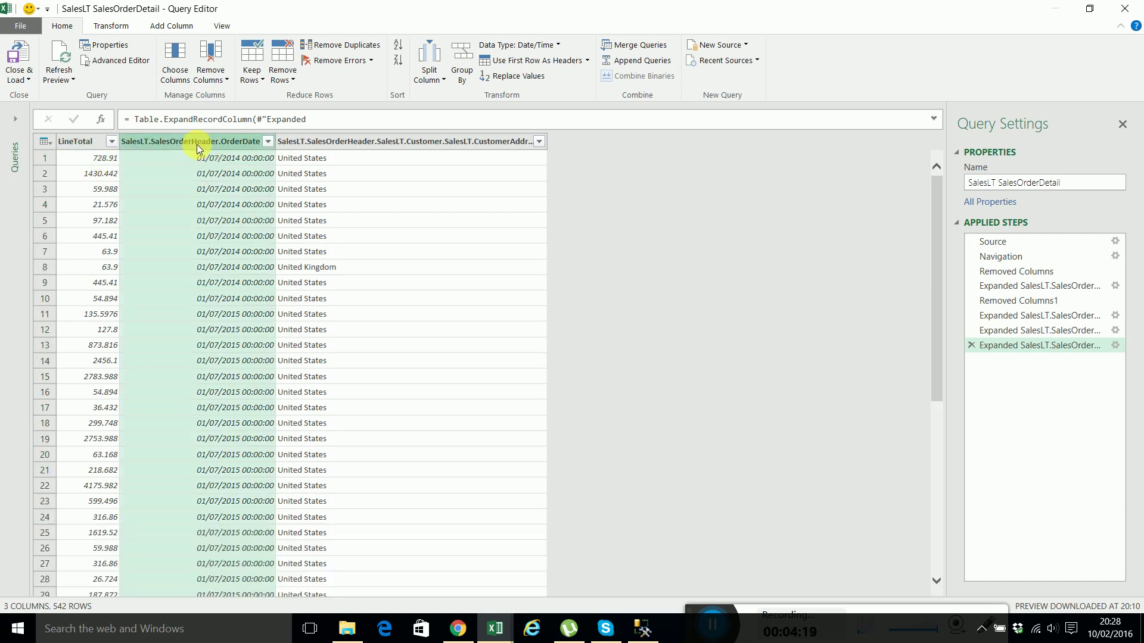
click(110, 25)
click(742, 72)
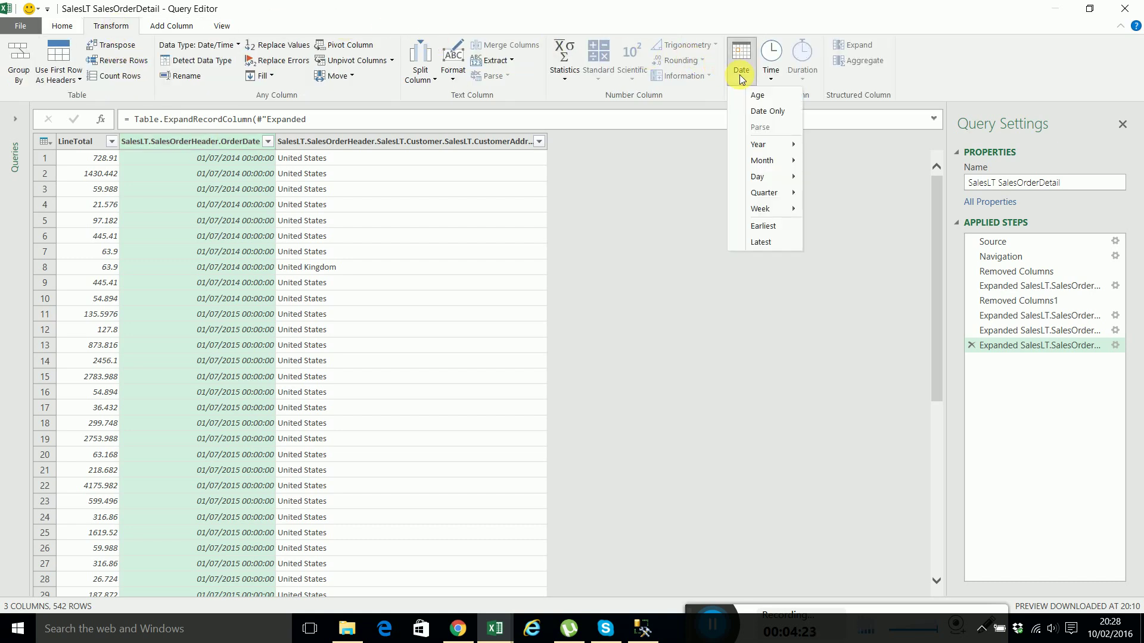
mouse_move(774, 146)
click(833, 149)
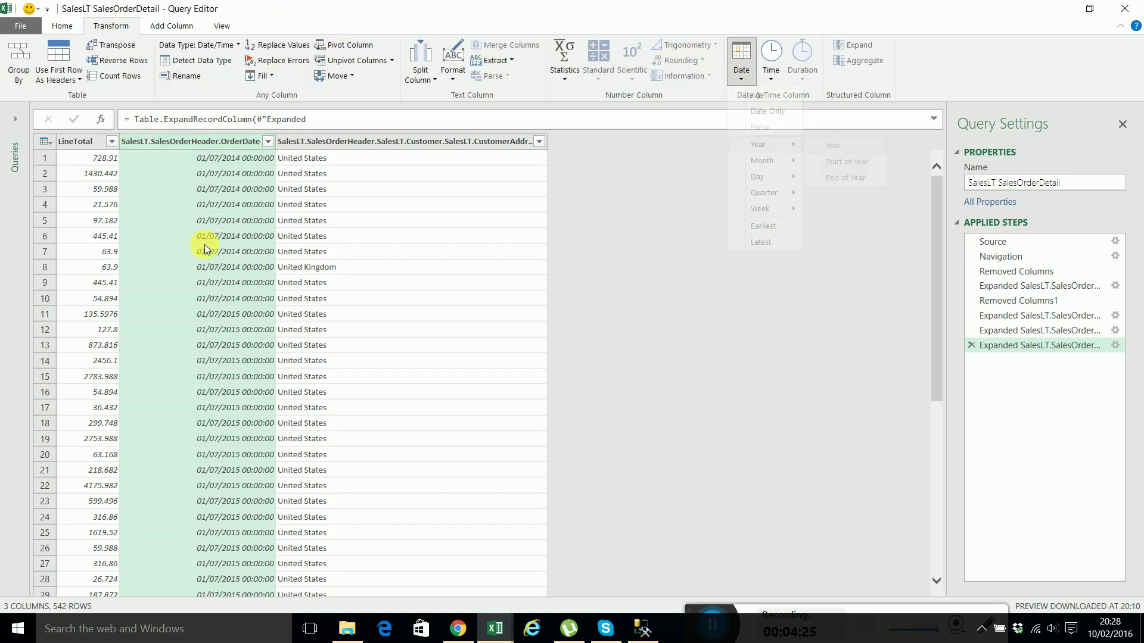
Select the year column and start a Pivot Column using LineTotal as the values.
click(355, 241)
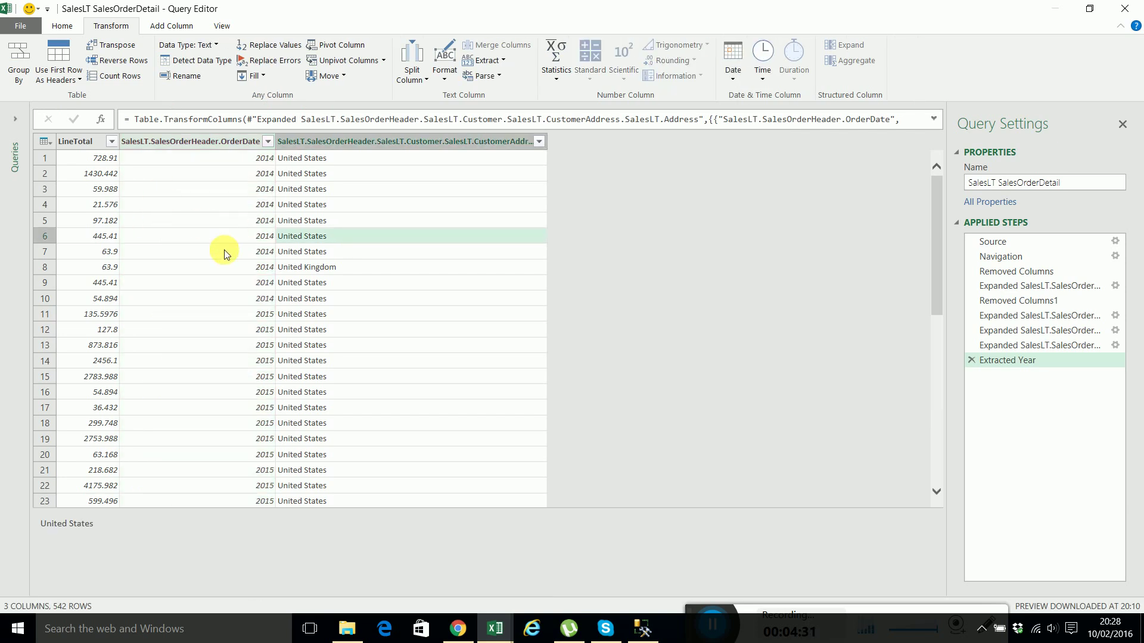
click(177, 144)
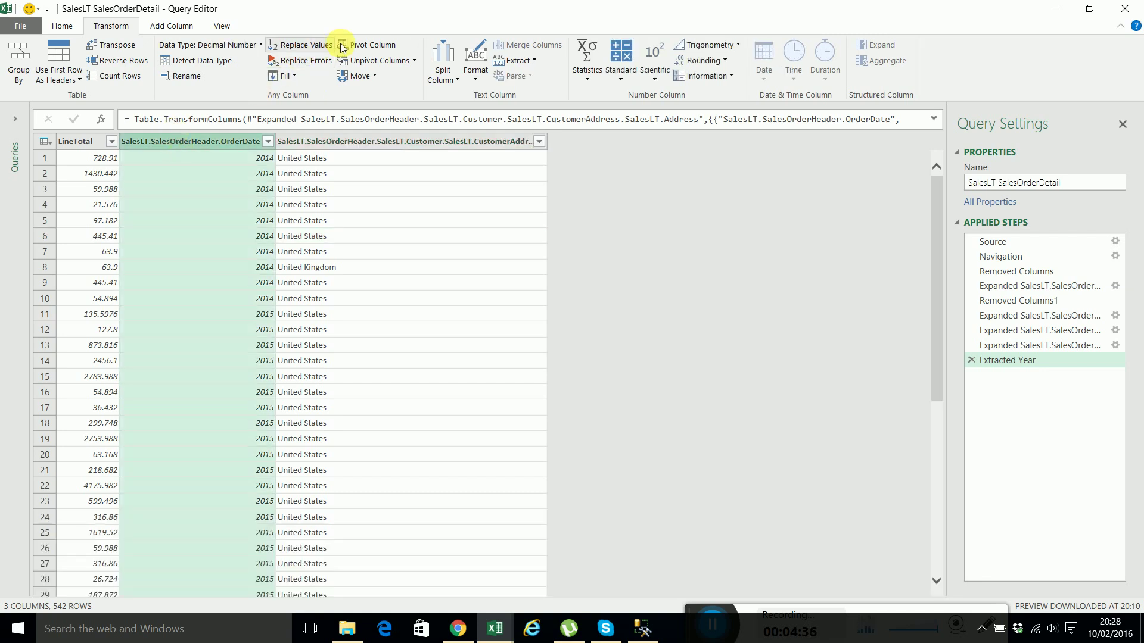
click(372, 46)
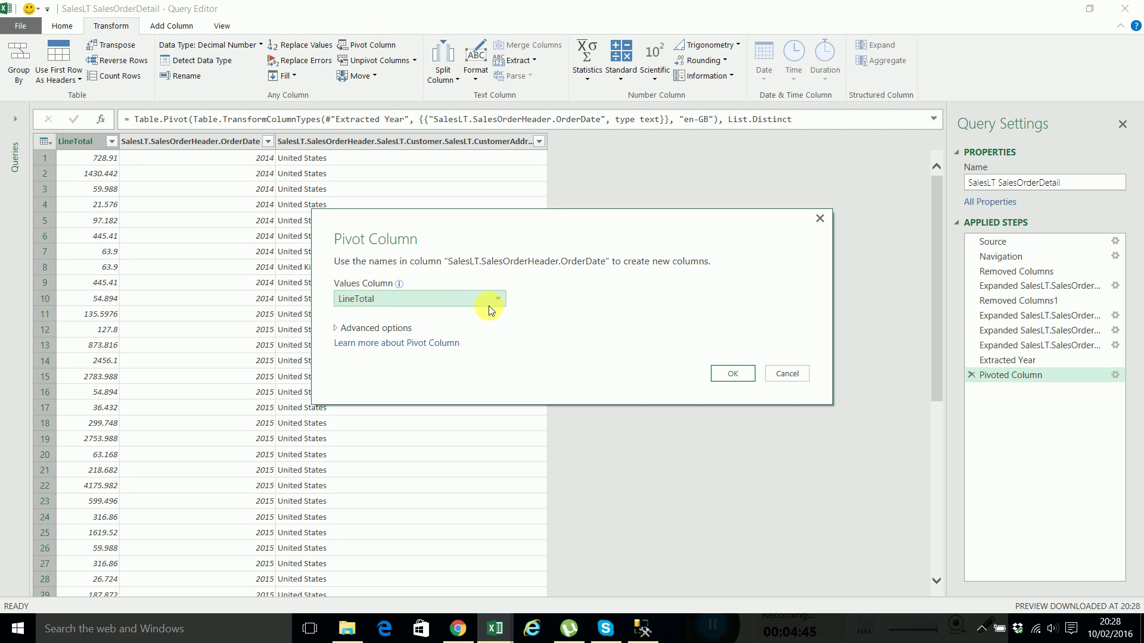
Pivot LineTotal by year and order the columns as country, 2014, 2015.
click(733, 373)
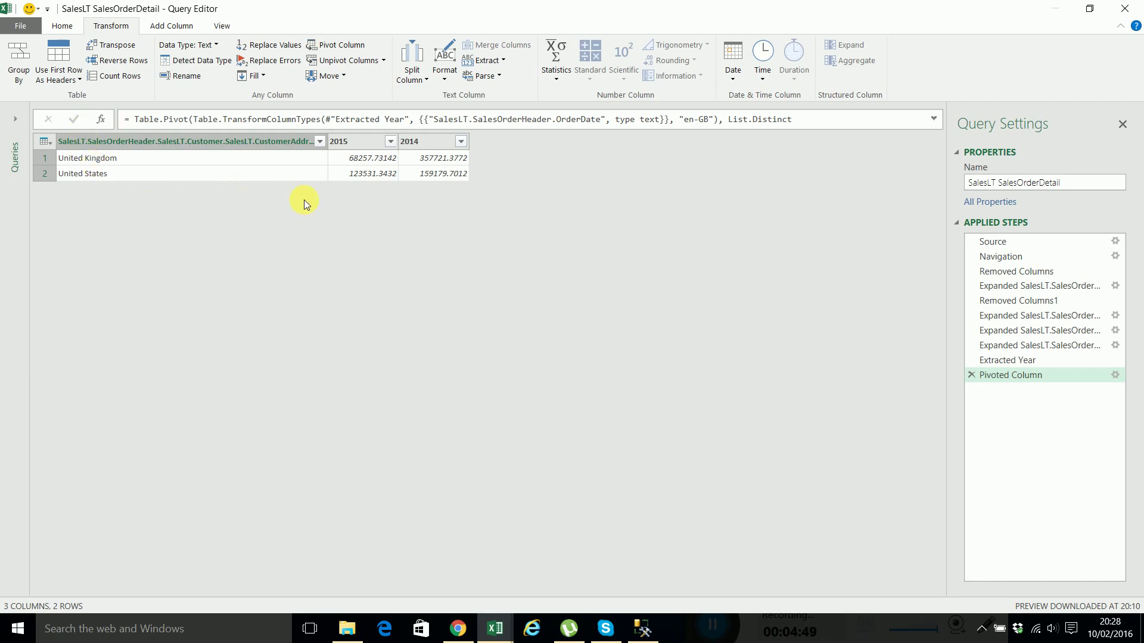
click(417, 141)
drag(427, 144, 327, 147)
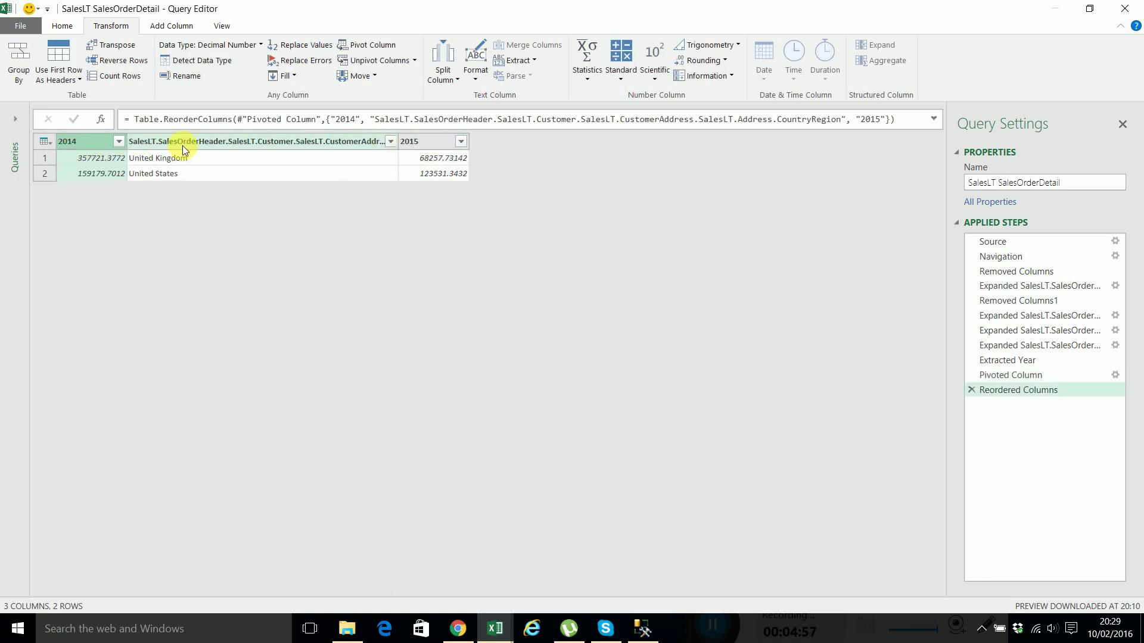
drag(170, 149, 427, 153)
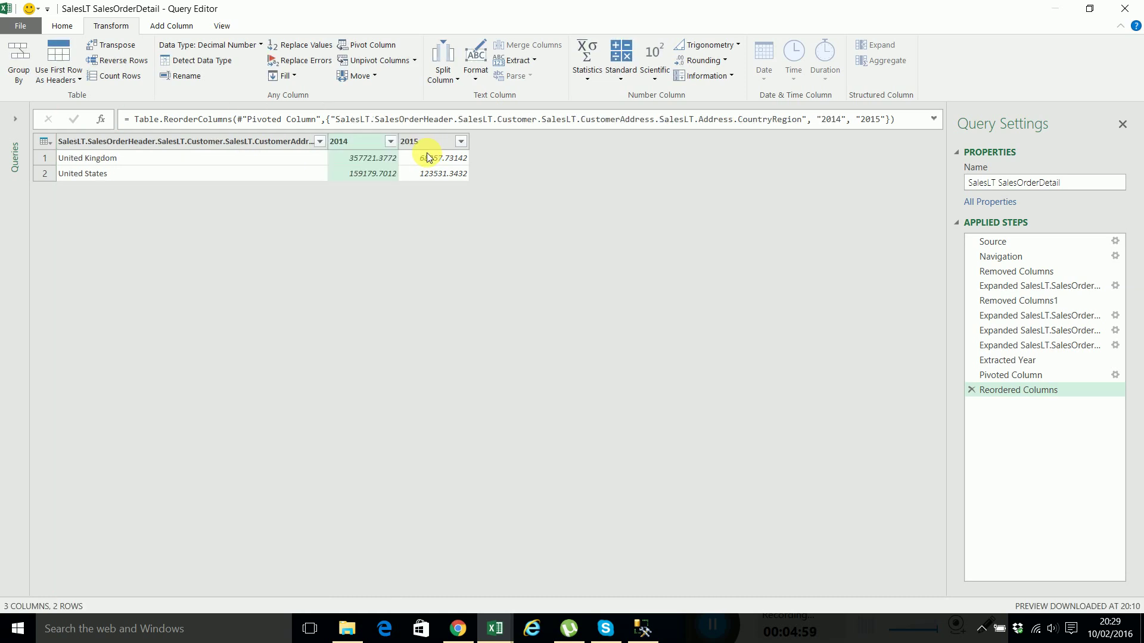
Rename the long country column to 'Region'.
click(209, 143)
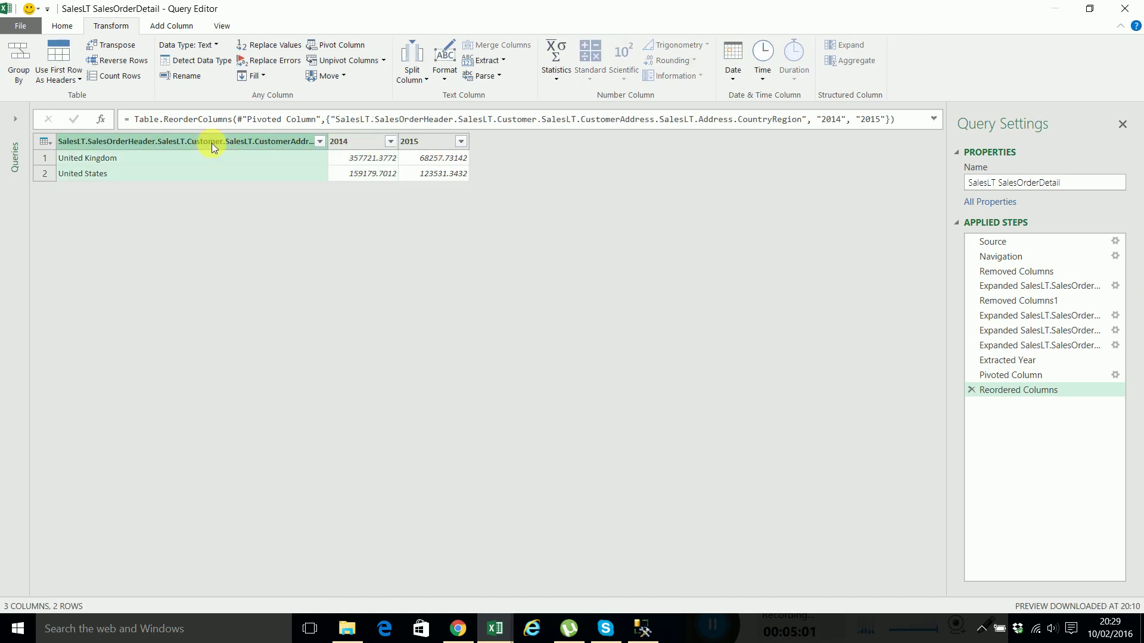
right_click(218, 141)
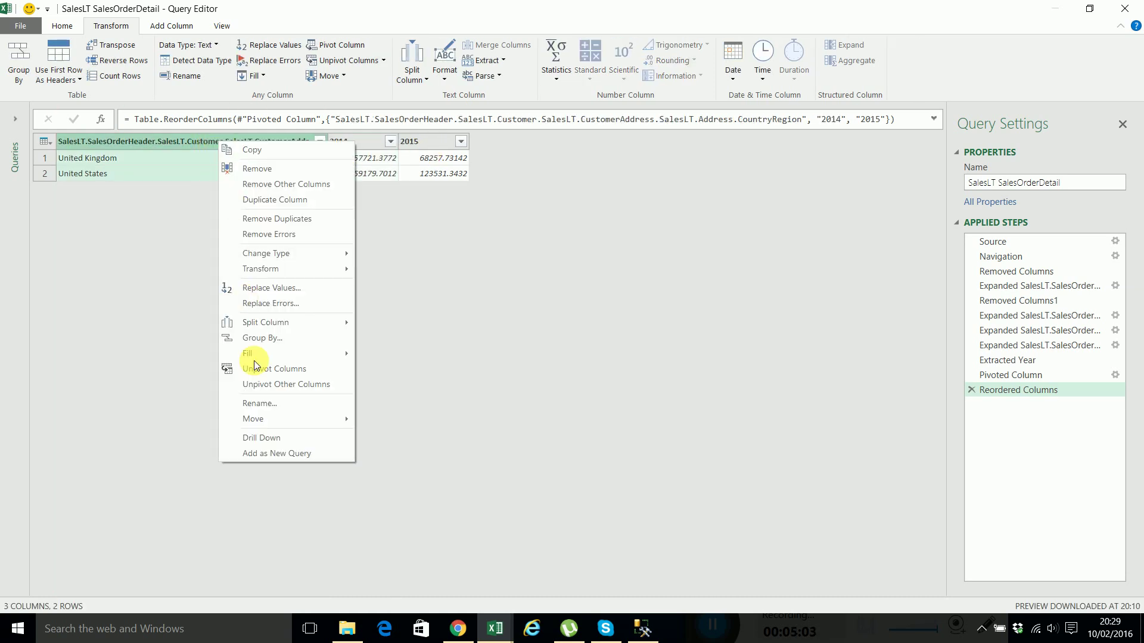
click(267, 402)
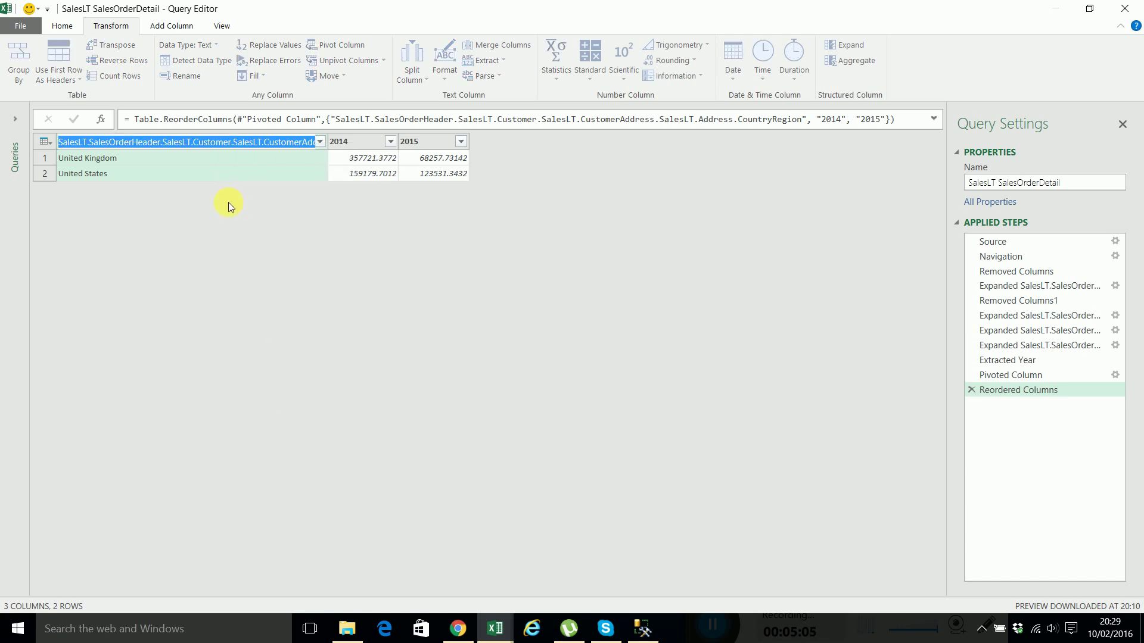
text(Region)
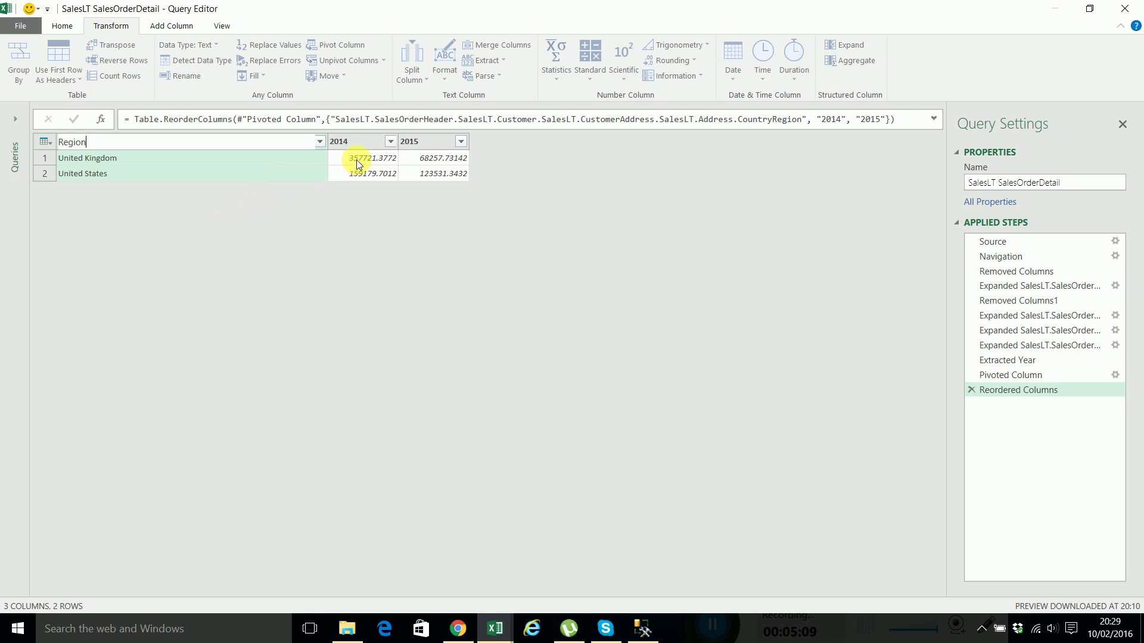
key(Return)
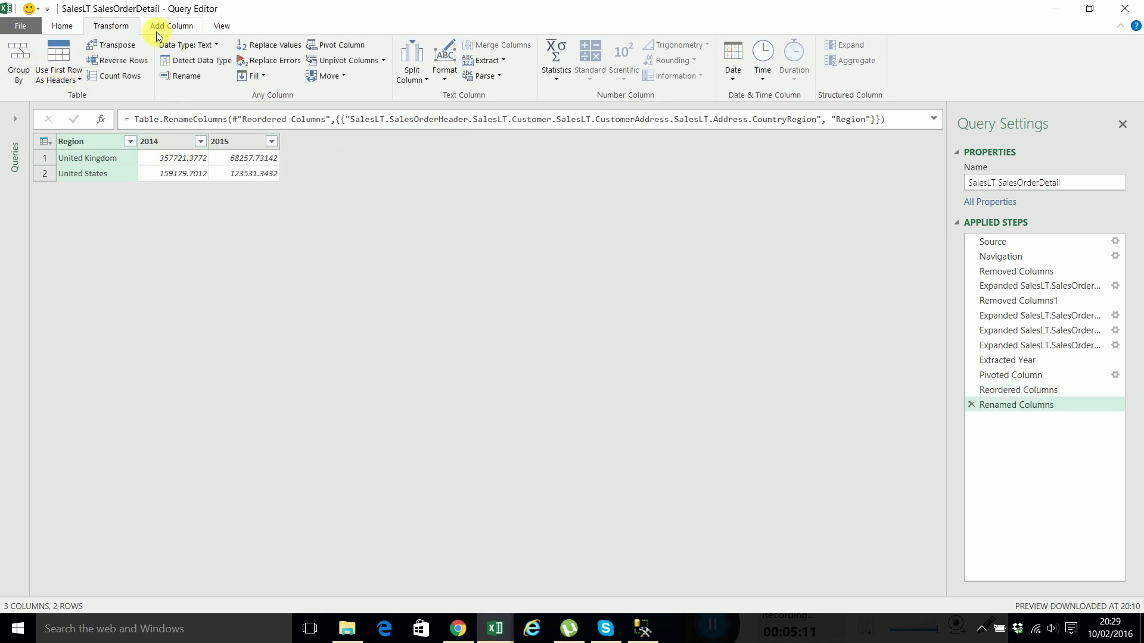
Load the Region/2014/2015 table into Sheet2 and compare with SSMS results (United Kingdom 2014 = 357721.38).
click(61, 26)
click(18, 55)
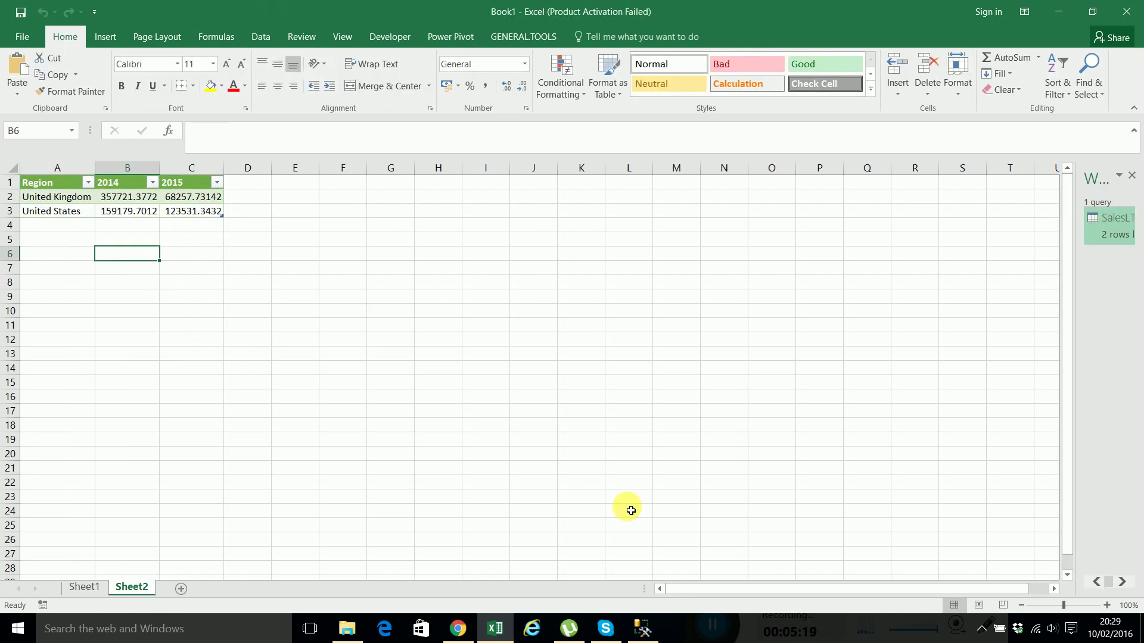
key(alt+Tab)
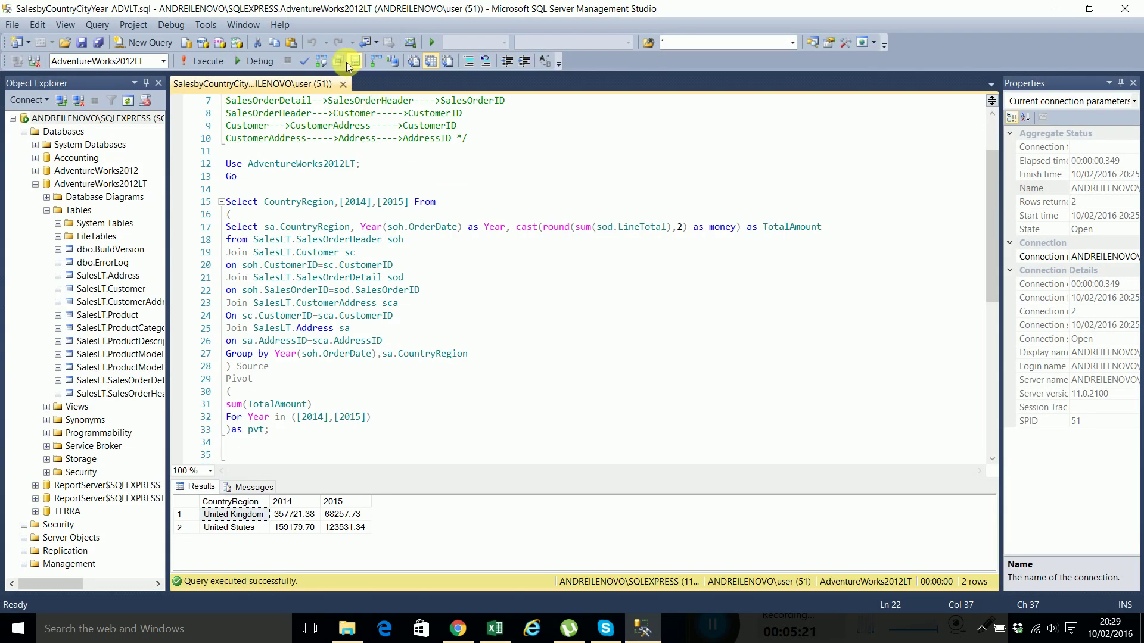
double_click(331, 15)
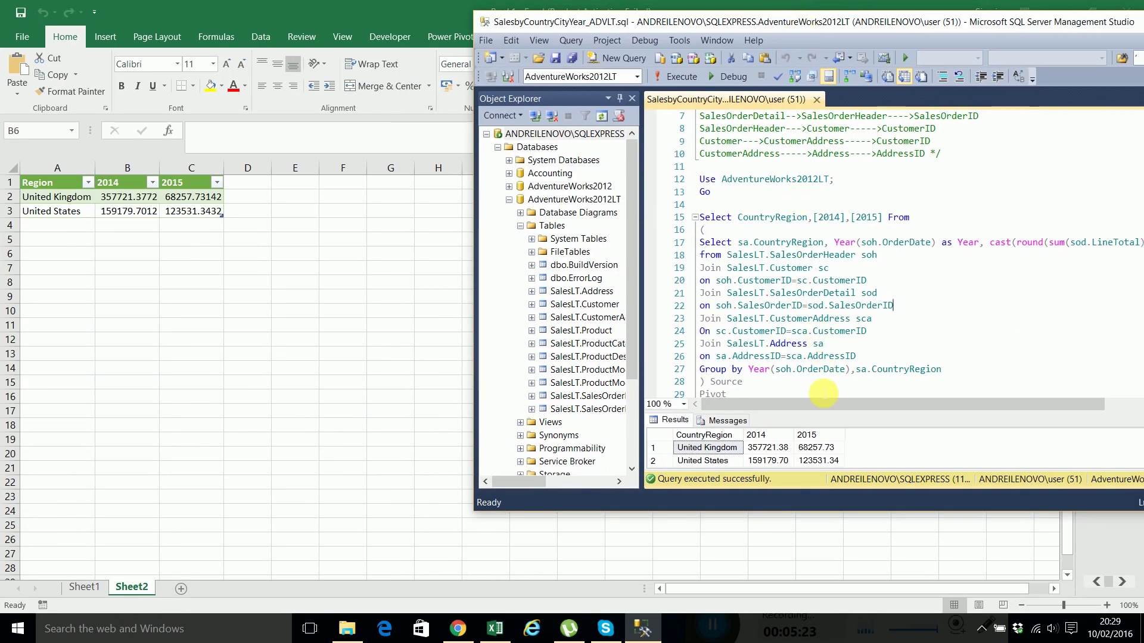
scroll(822, 365, down, 1)
click(765, 448)
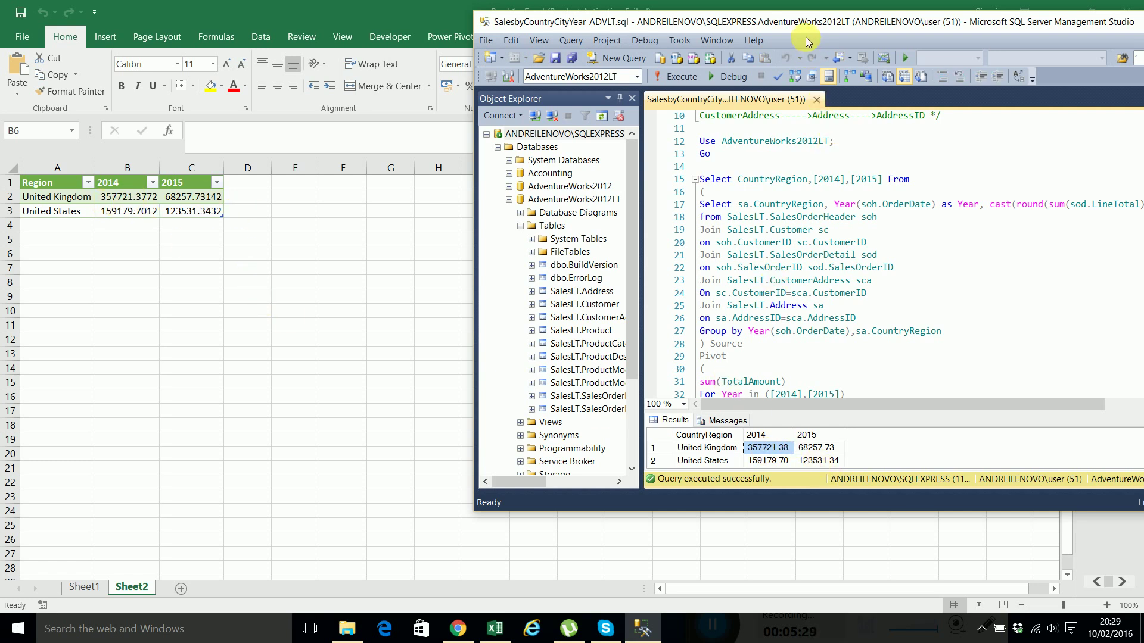
drag(803, 28, 638, 67)
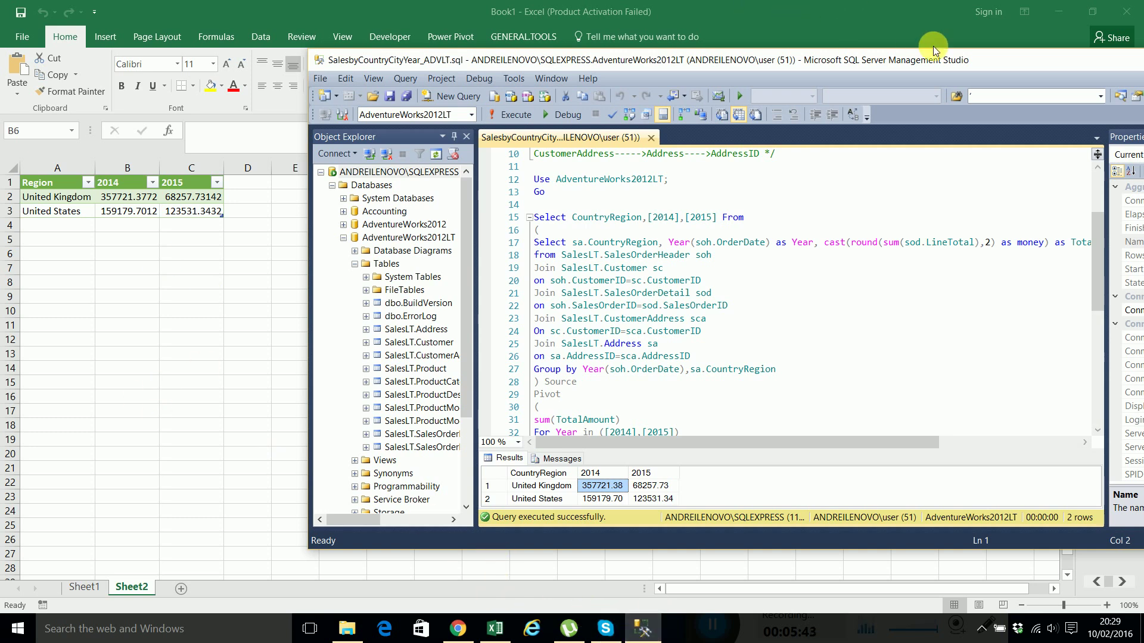
double_click(957, 61)
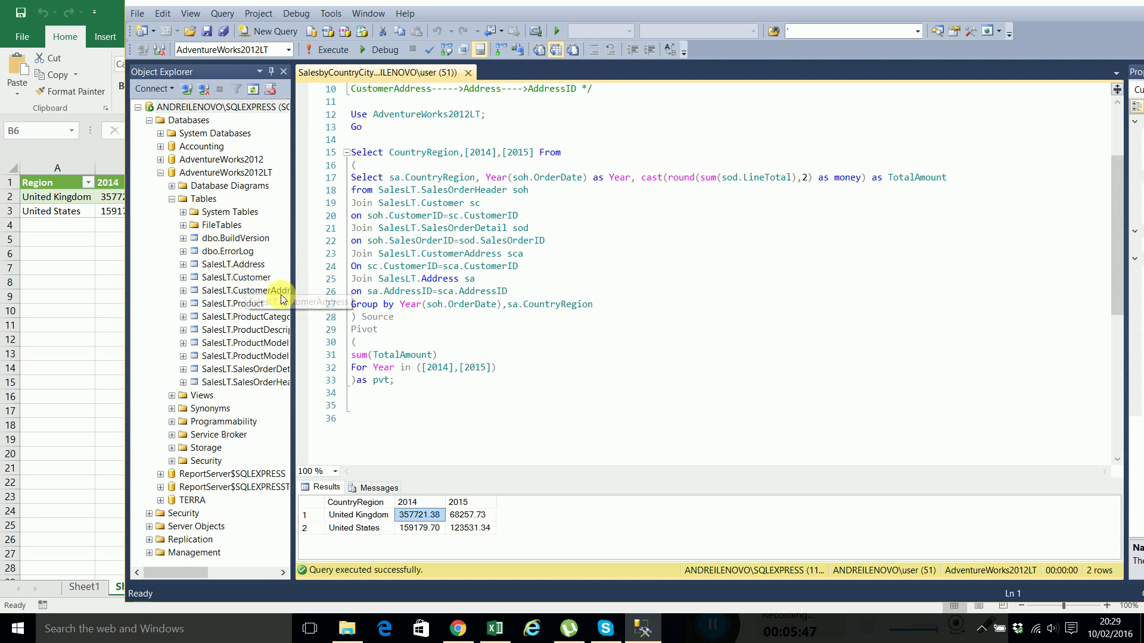
Write 'Select * from SalesLT.SalesOrderDetail' on line 35, reusing the table name from line 21.
click(391, 412)
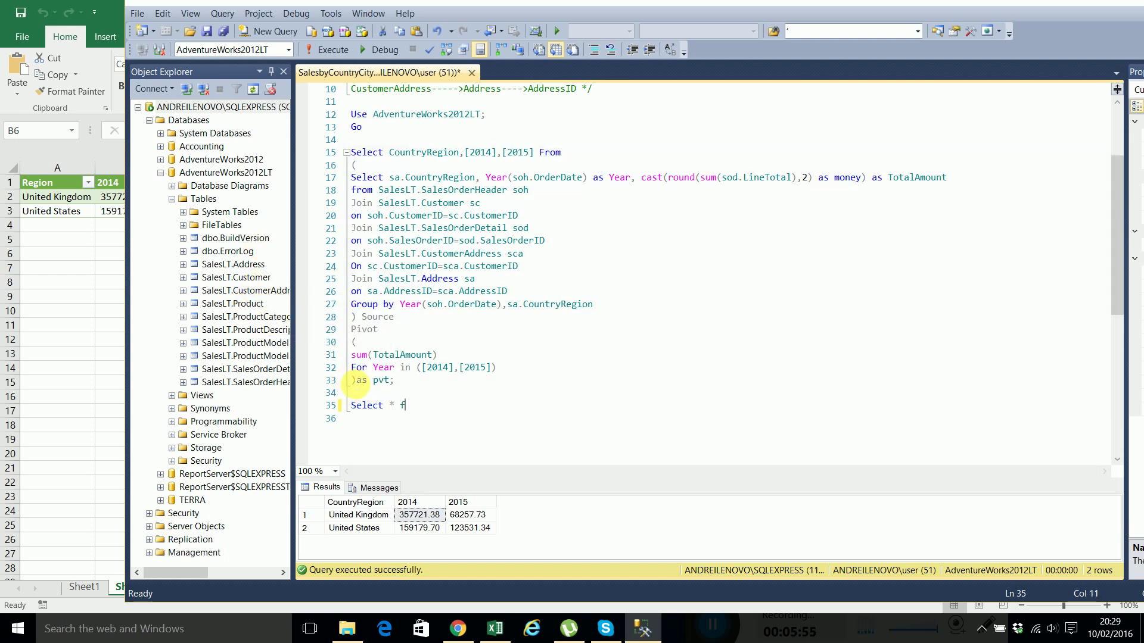
scroll(440, 427, up, 3)
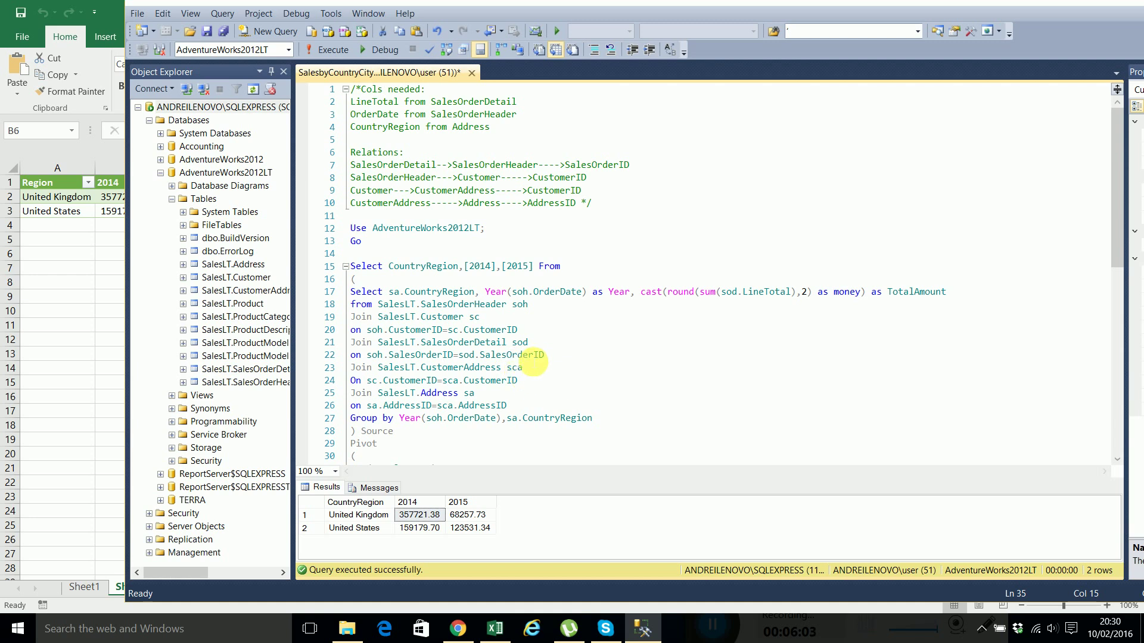
drag(506, 341, 381, 342)
key(ctrl+c)
scroll(381, 345, down, 4)
click(430, 367)
key(ctrl+v)
drag(571, 367, 350, 369)
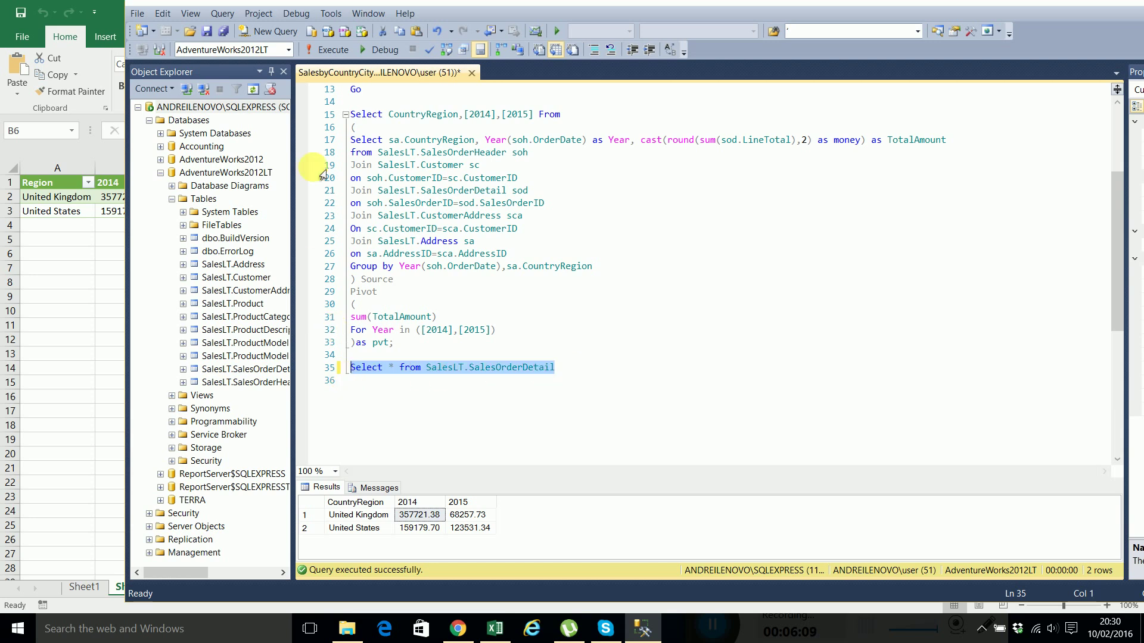
Run the line 35 query to list 542 SalesOrderDetail rows in an enlarged results grid.
click(331, 51)
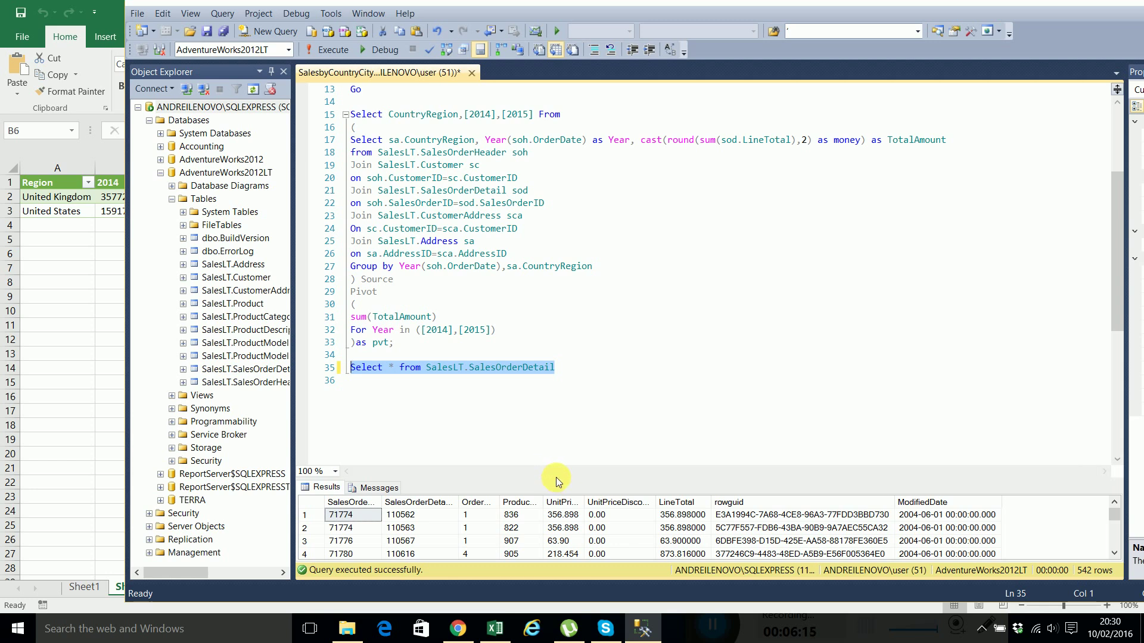
drag(565, 488, 565, 448)
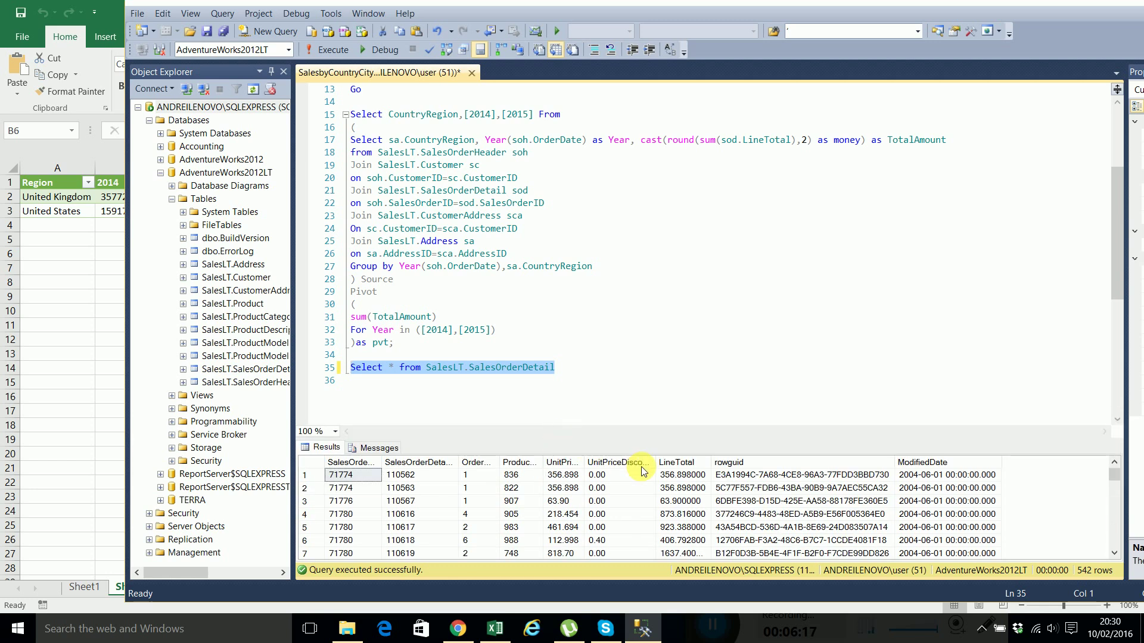
click(668, 502)
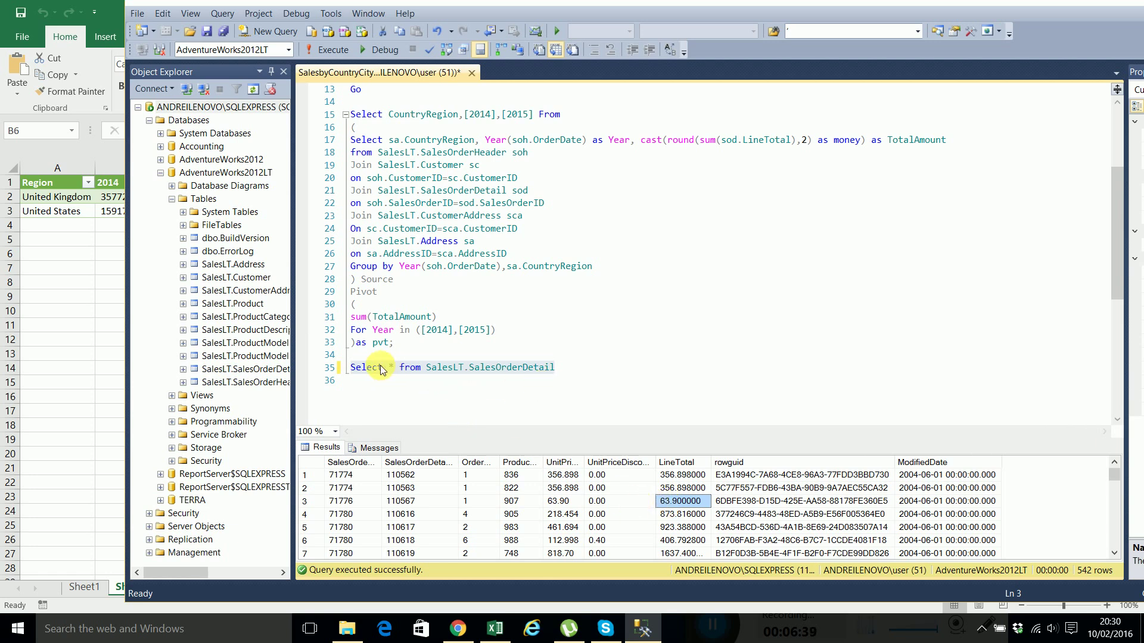
drag(382, 372, 350, 370)
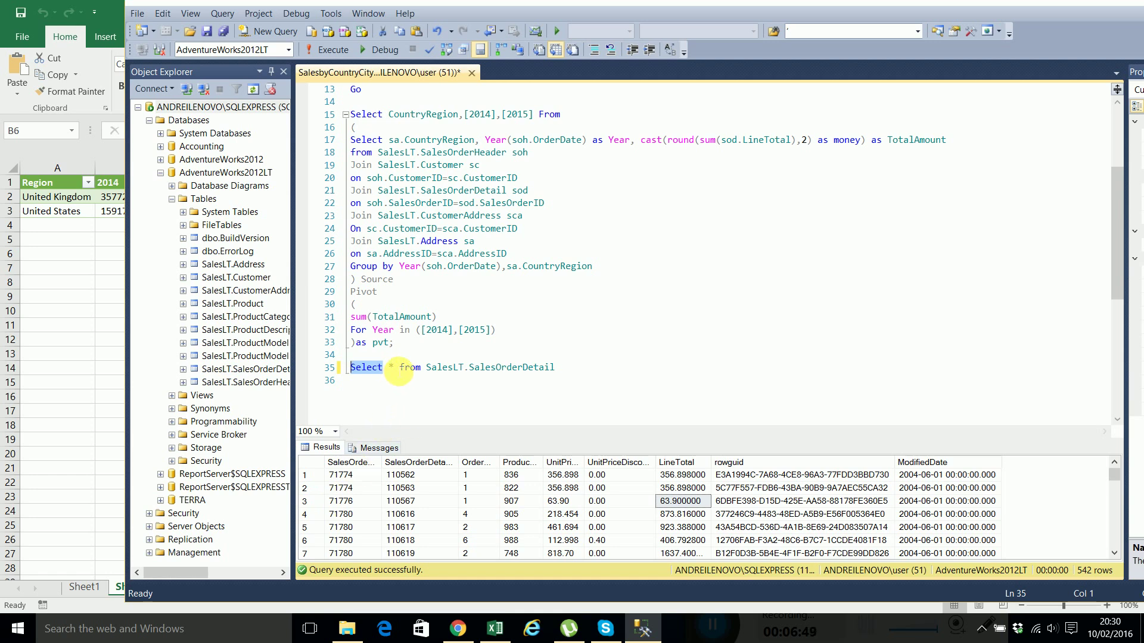
Add a Where SalesOrderDetailID filter line under the query and run it.
click(565, 368)
key(Return)
text(Where )
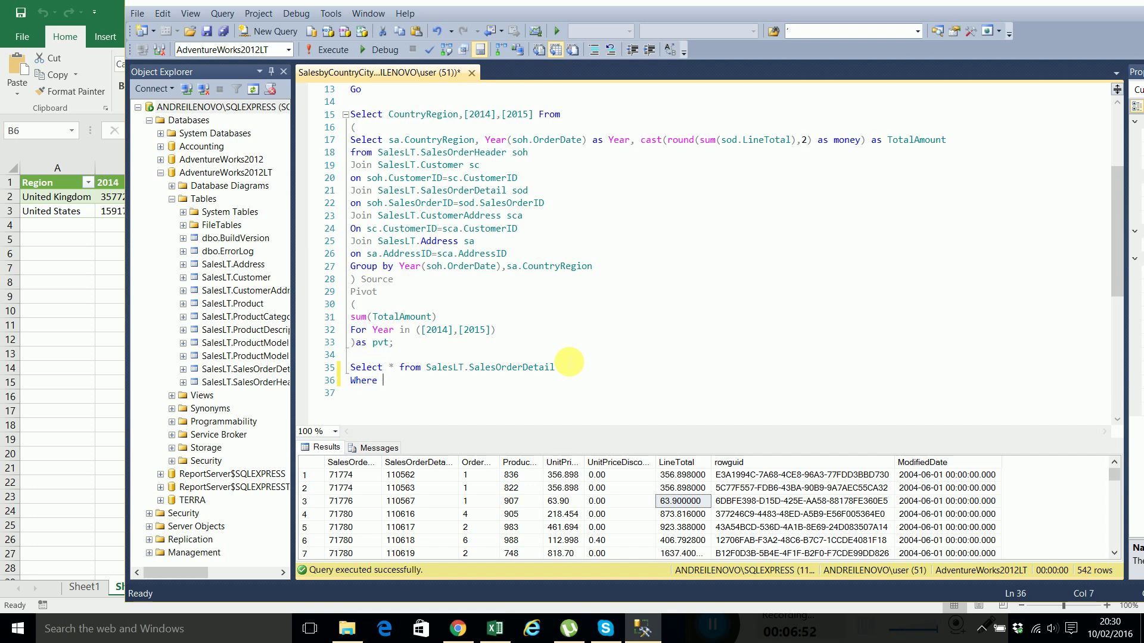
text(Sales)
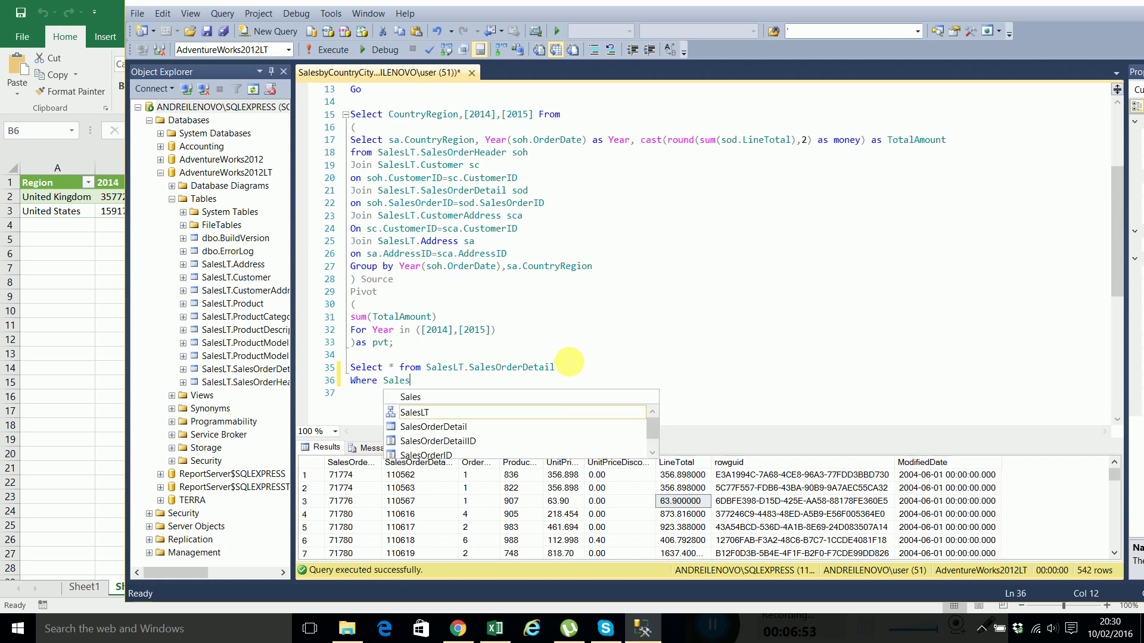
text(Order)
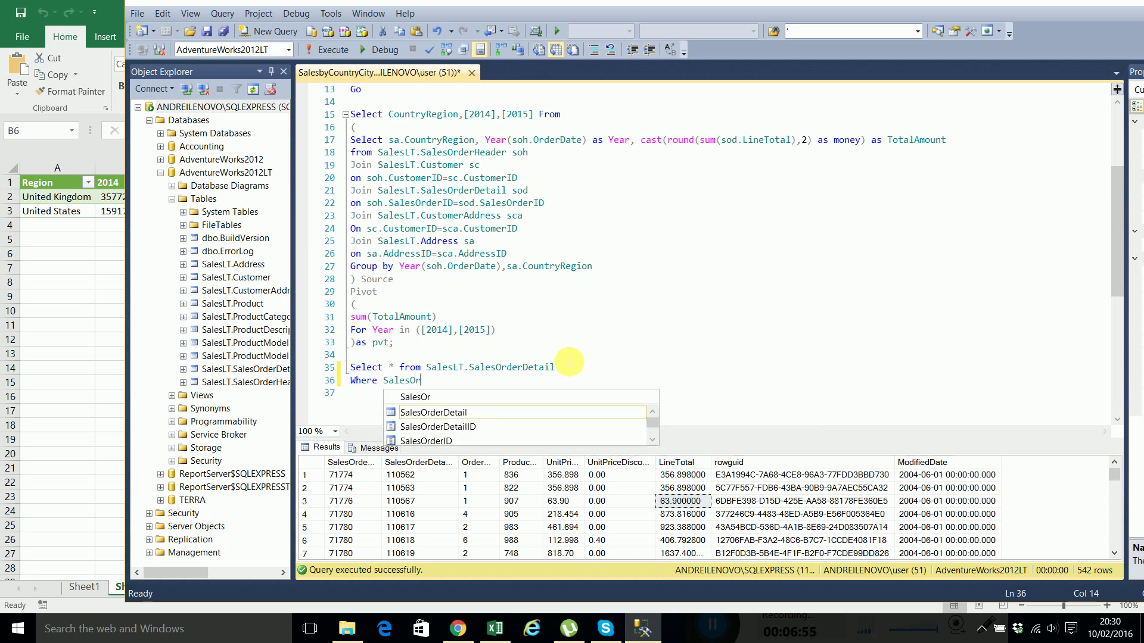
double_click(485, 427)
drag(382, 465, 413, 466)
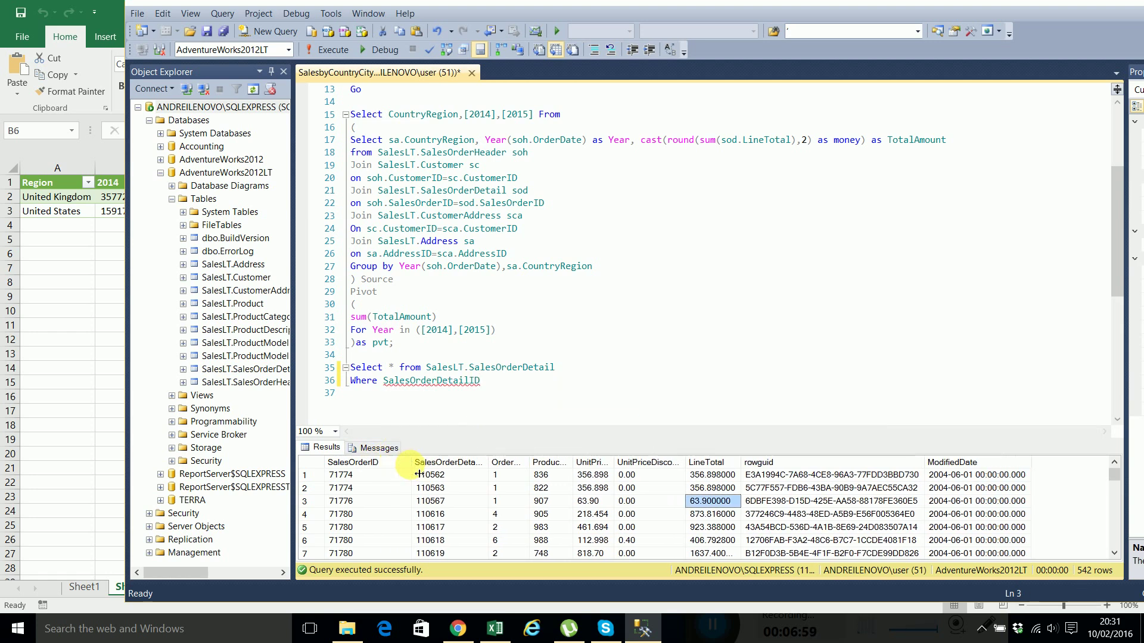
click(499, 381)
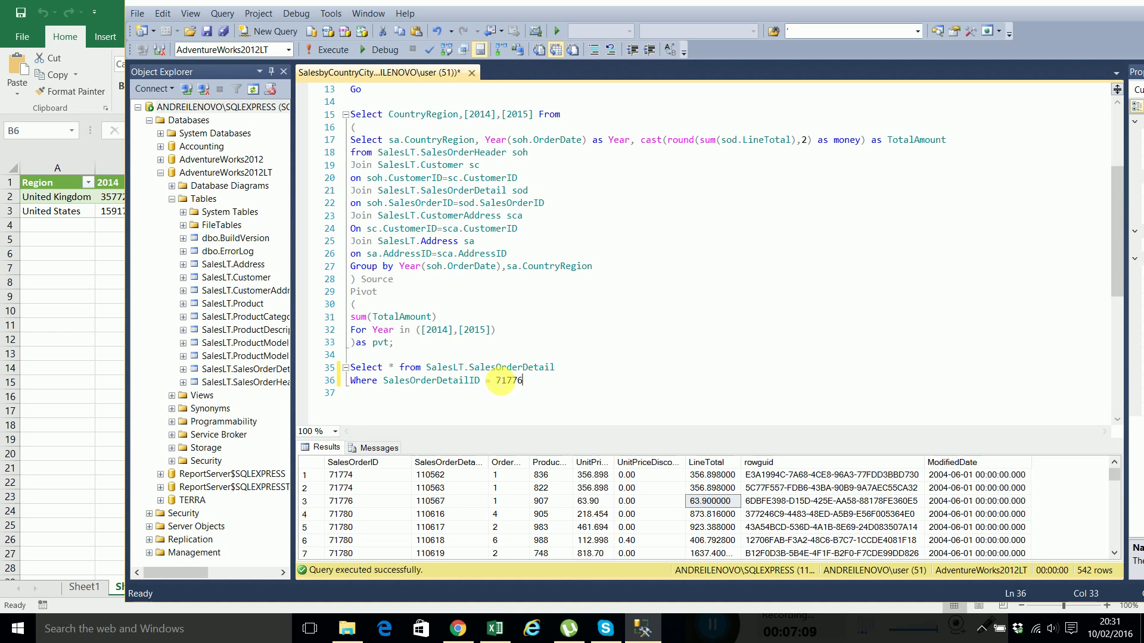
drag(587, 390, 334, 360)
click(312, 52)
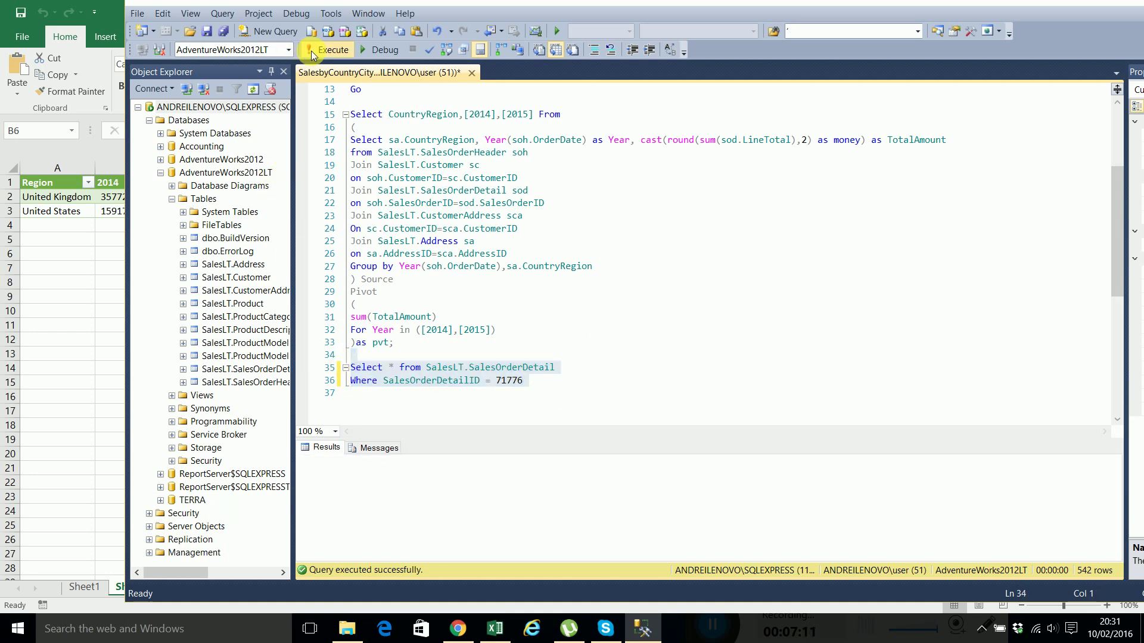
Correct the filter to SalesOrderID = 71776 and run it, returning one row at 63.90.
click(539, 394)
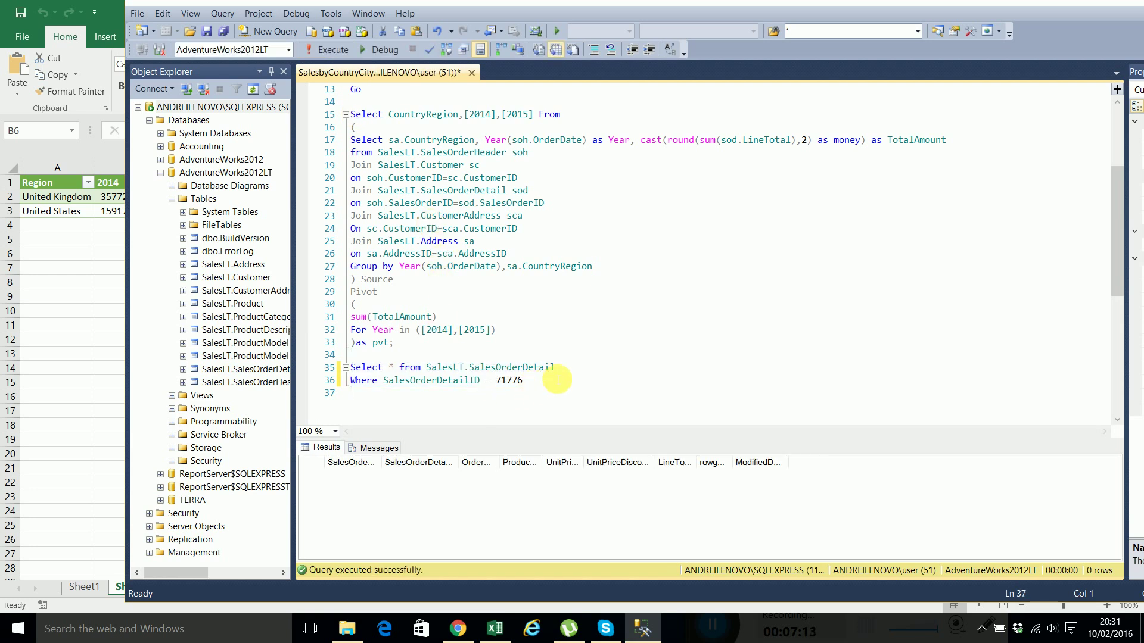
drag(555, 368, 349, 367)
click(327, 49)
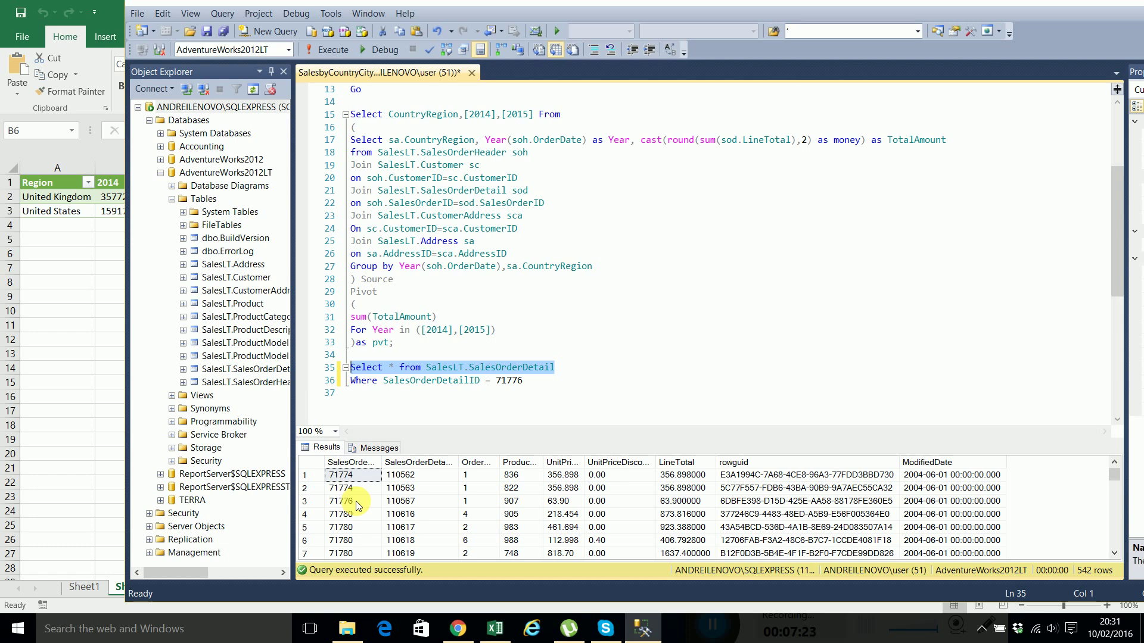
click(356, 502)
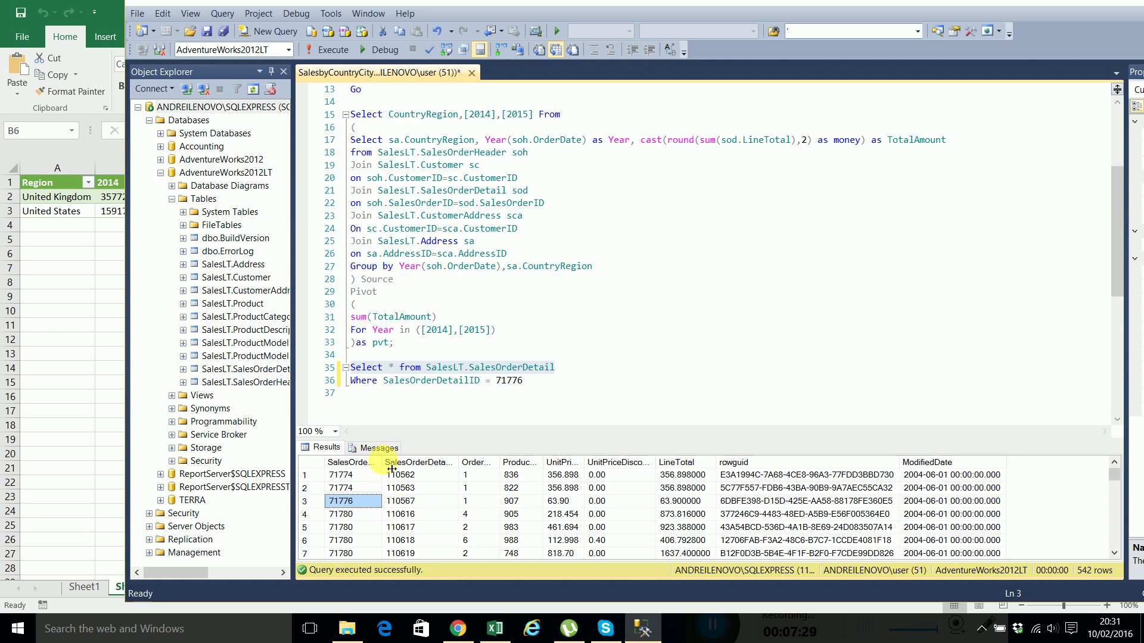
drag(391, 469, 440, 469)
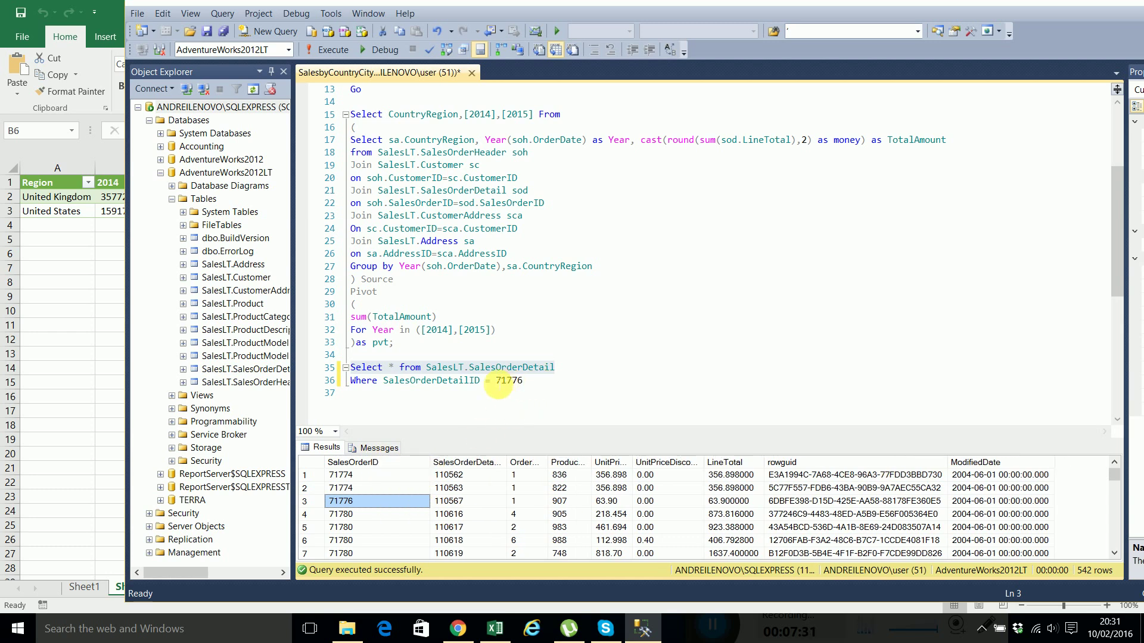
click(470, 382)
key(BackSpace)
key(BackSpace)
key(BackSpace)
key(BackSpace)
key(BackSpace)
key(BackSpace)
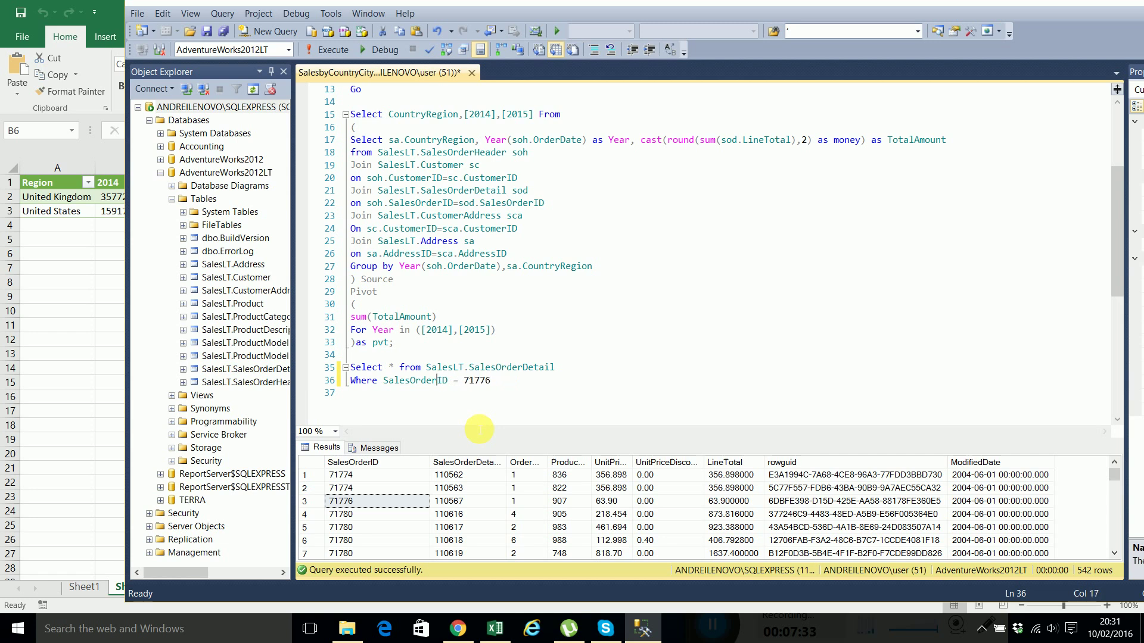
drag(498, 384, 350, 368)
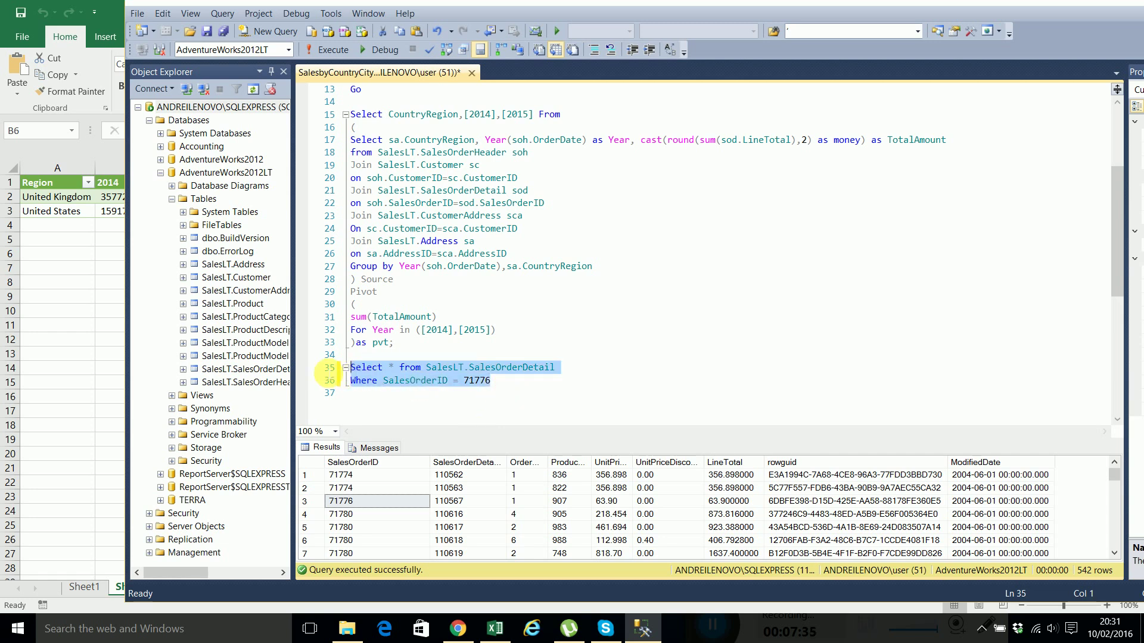
click(326, 49)
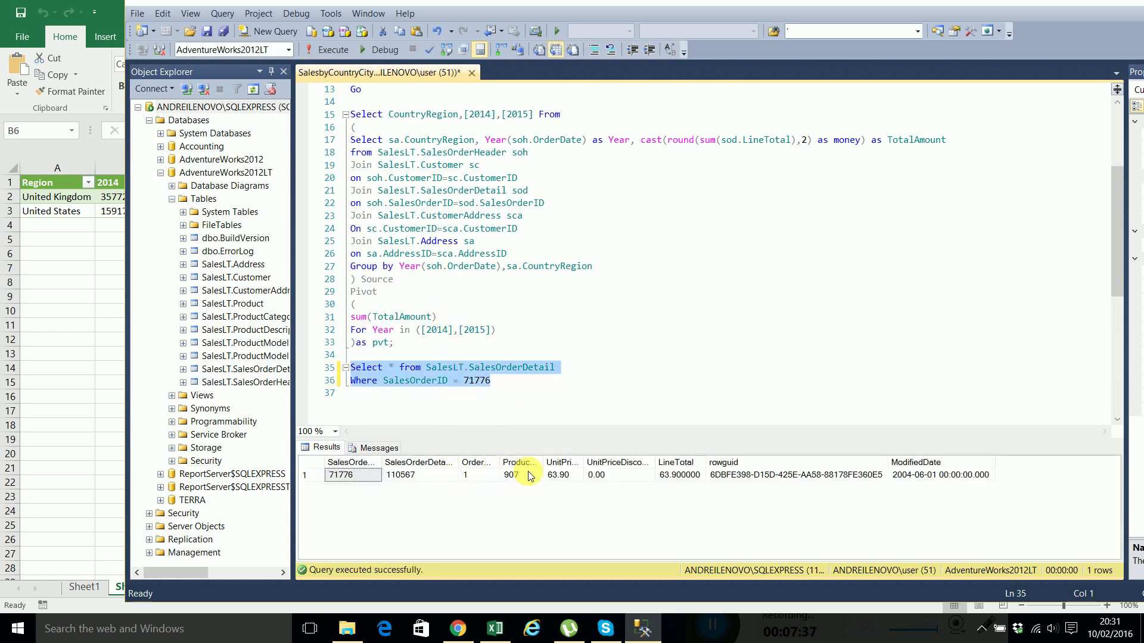
Change line 35 to 'Update SalesLT.SalesOrderDetail'.
click(566, 477)
click(514, 382)
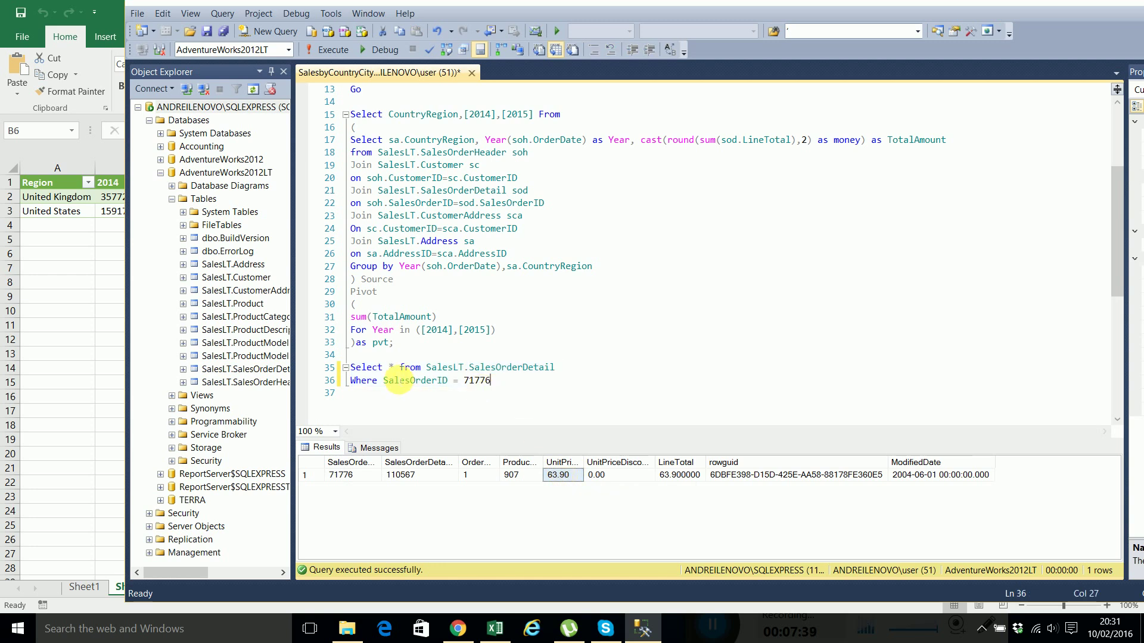
drag(383, 367, 358, 368)
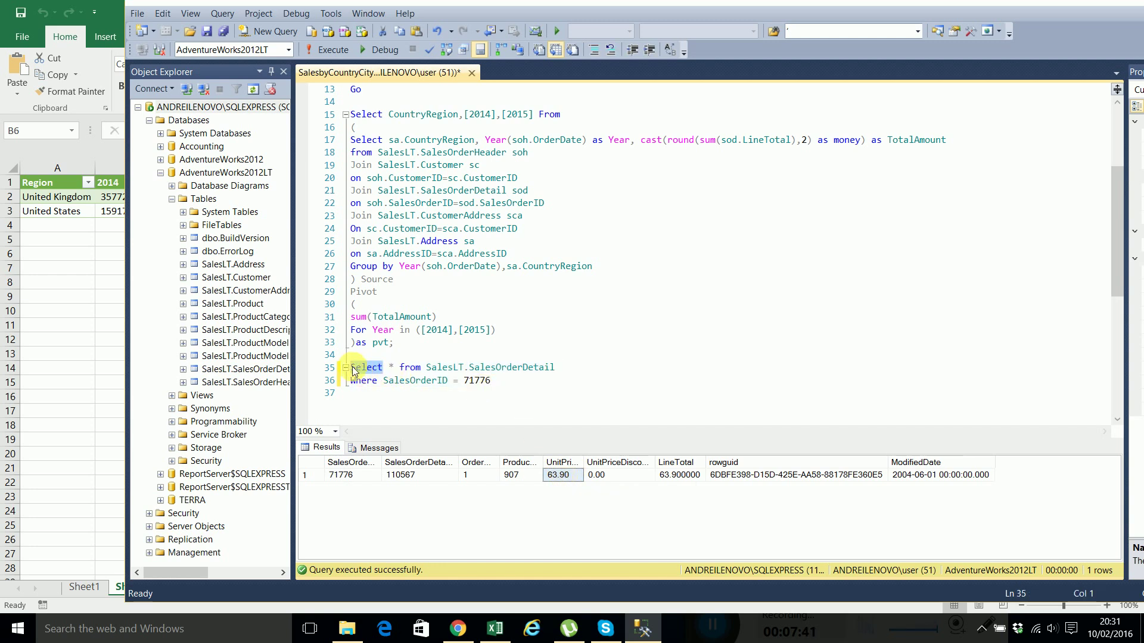
text(Update)
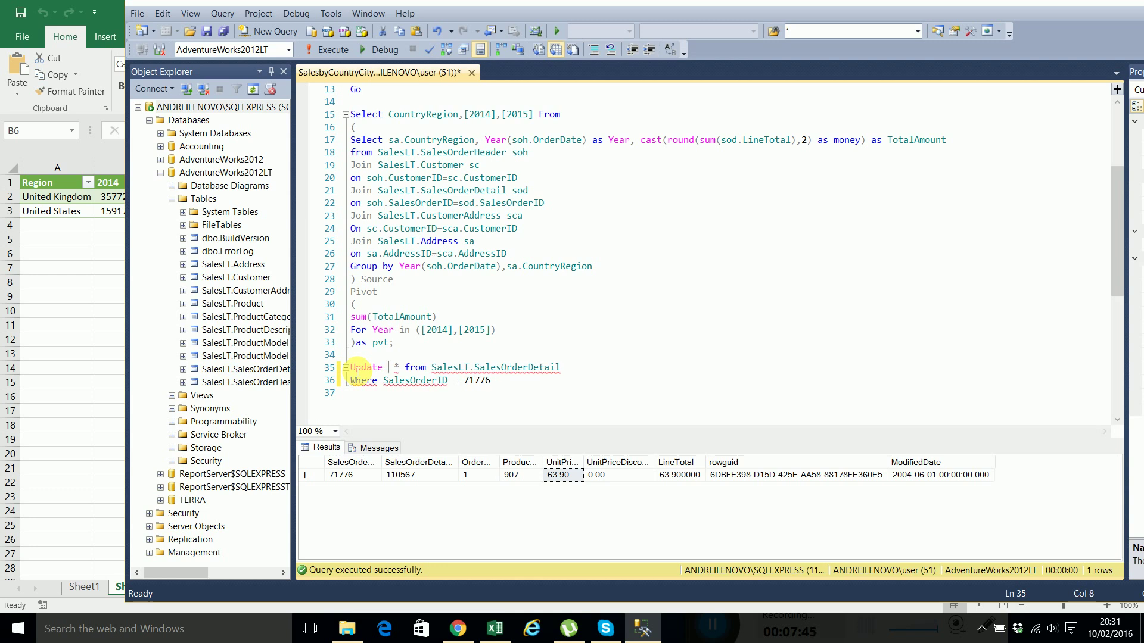
click(430, 368)
key(BackSpace)
key(BackSpace)
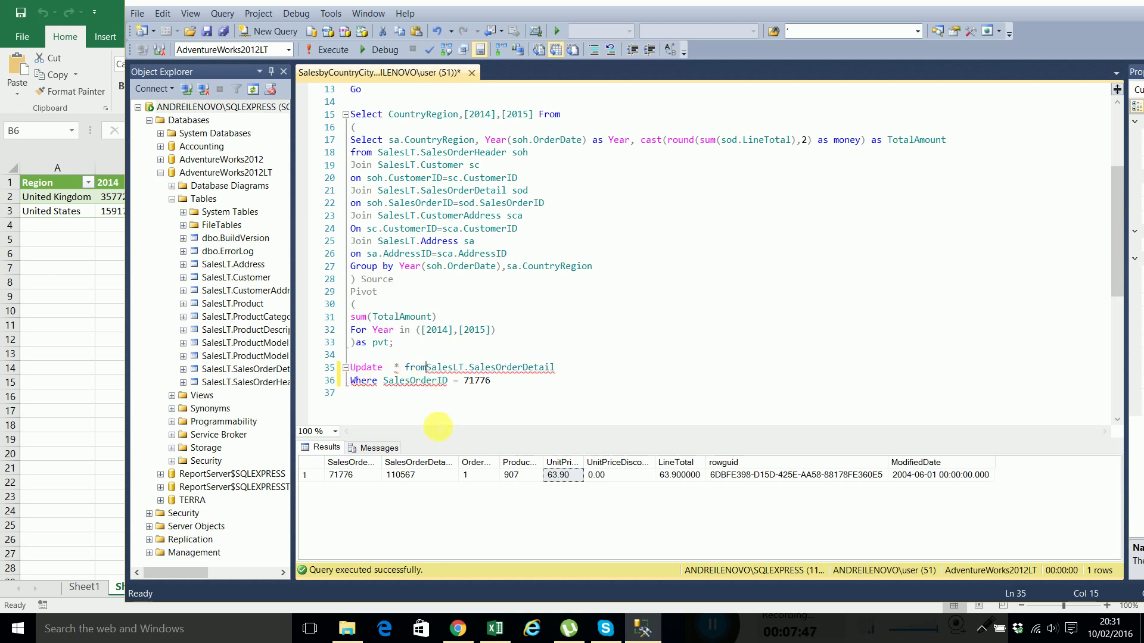
key(BackSpace)
key(BackSpace)
key(BackSpace)
key(BackSpace)
key(BackSpace)
key(BackSpace)
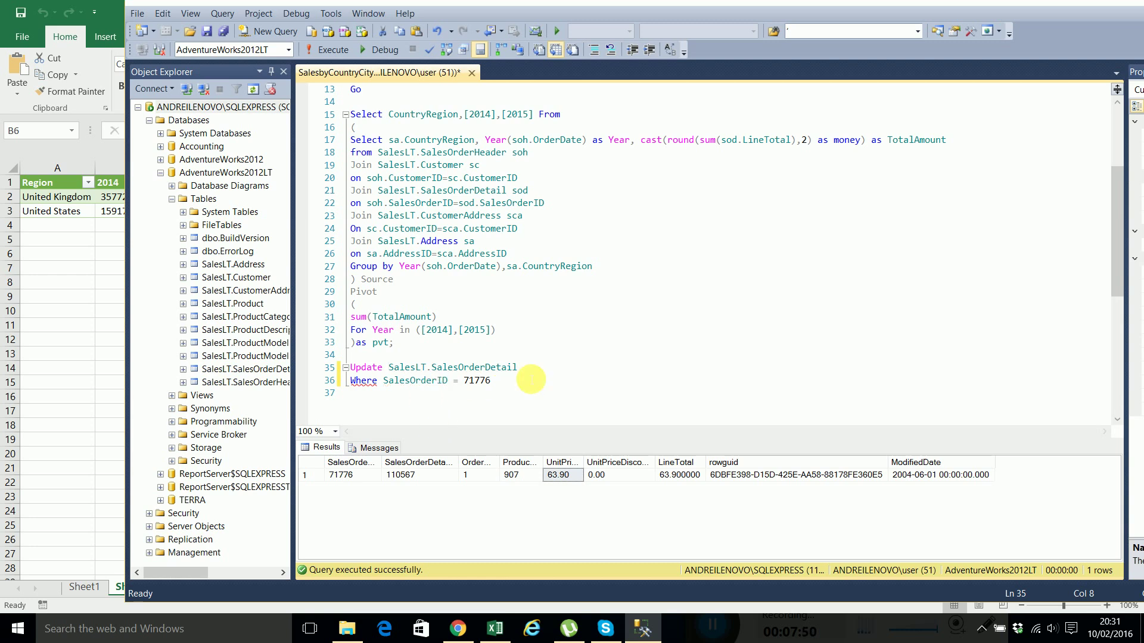
Add 'Set UnitPrice=UnitPrice + 100' and run the Update for order 71776, affecting 1 row.
click(537, 367)
key(Return)
text(Set)
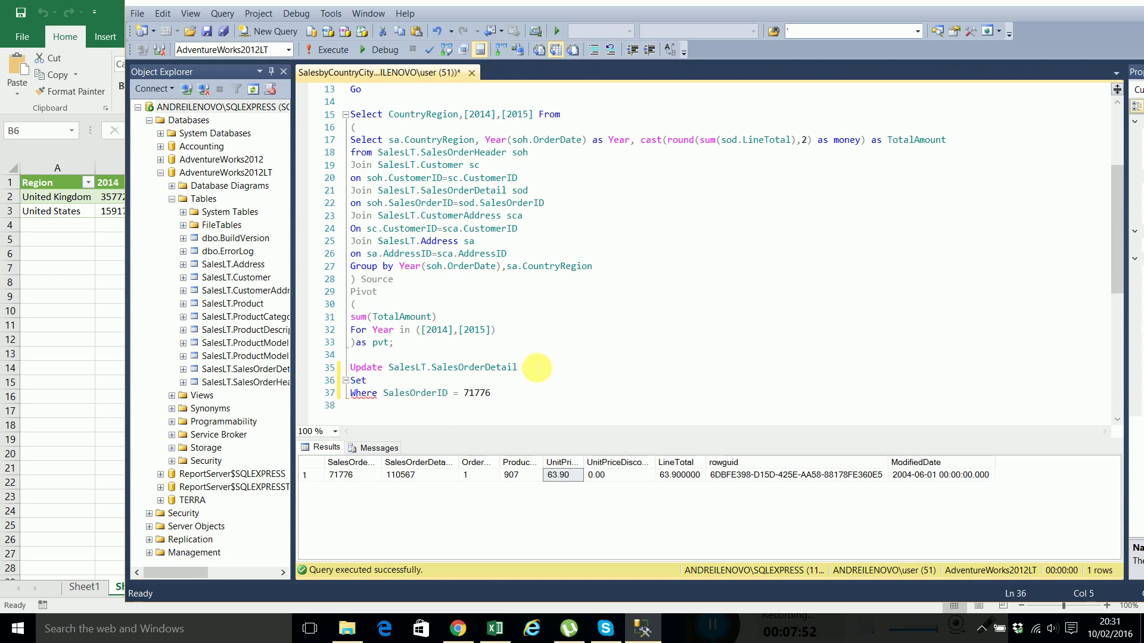
text( Uni)
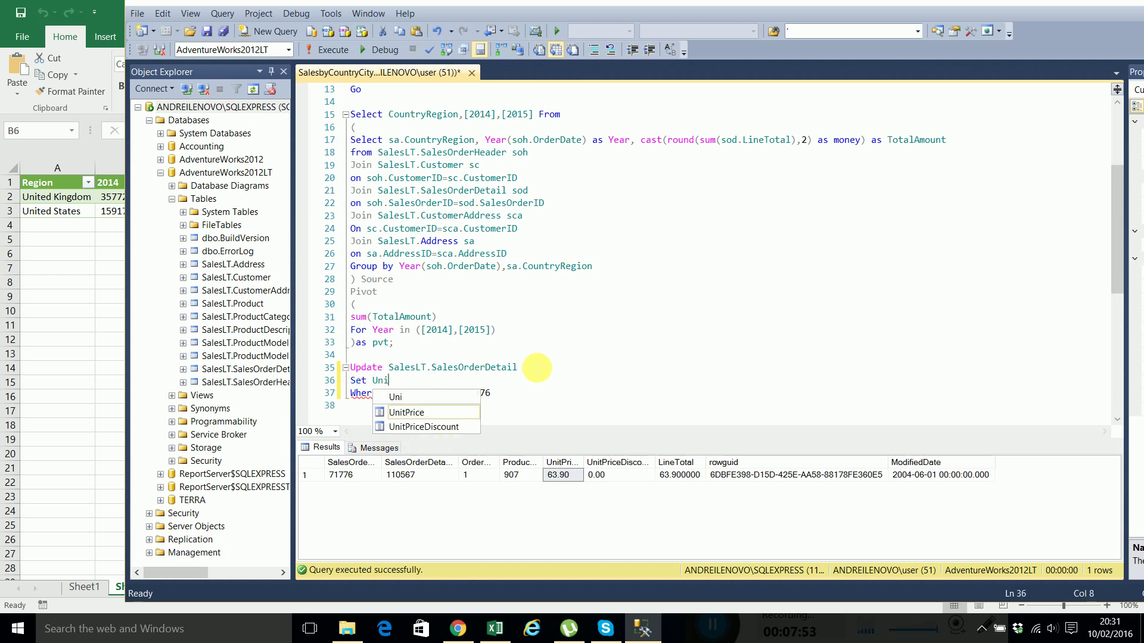
double_click(437, 413)
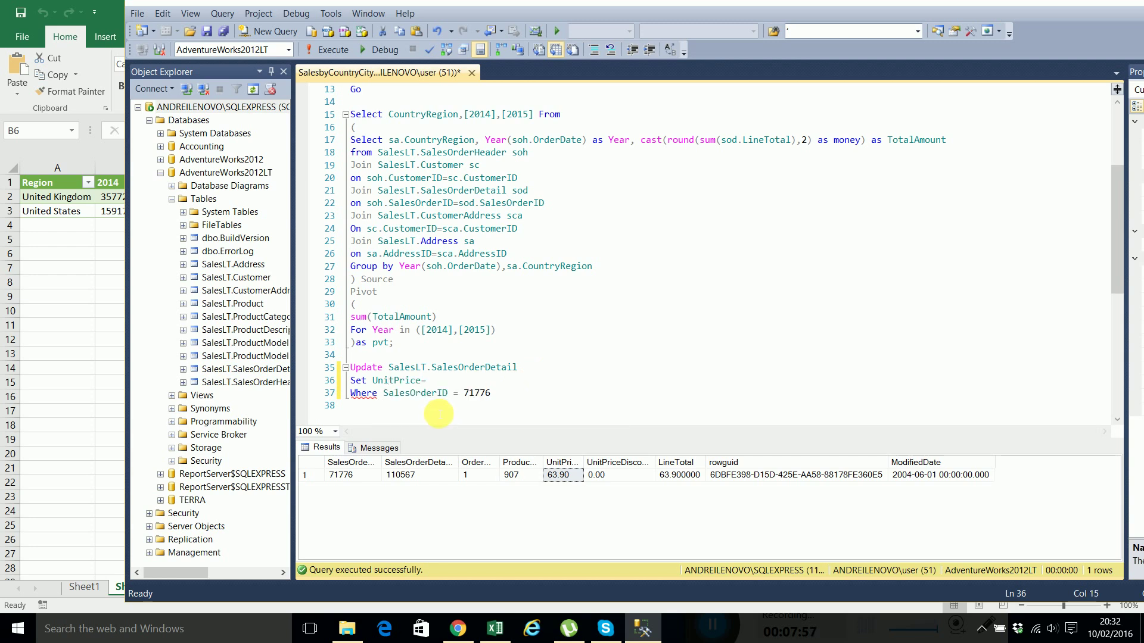
text(=Unit{)
key(BackSpace)
text(Price + 100)
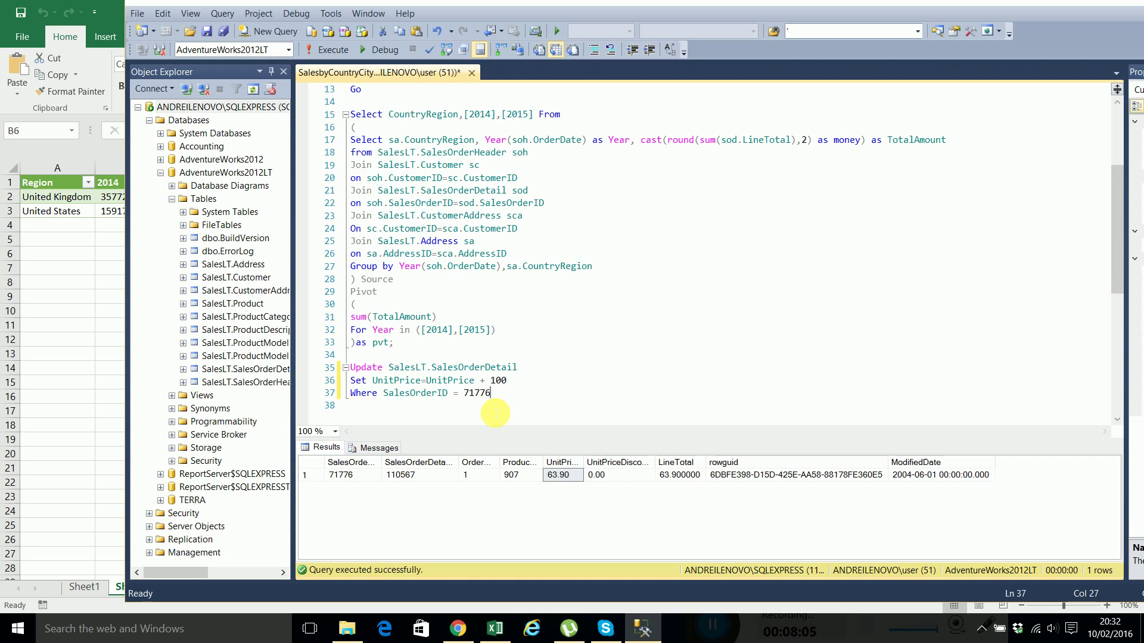
drag(490, 393, 350, 368)
click(330, 50)
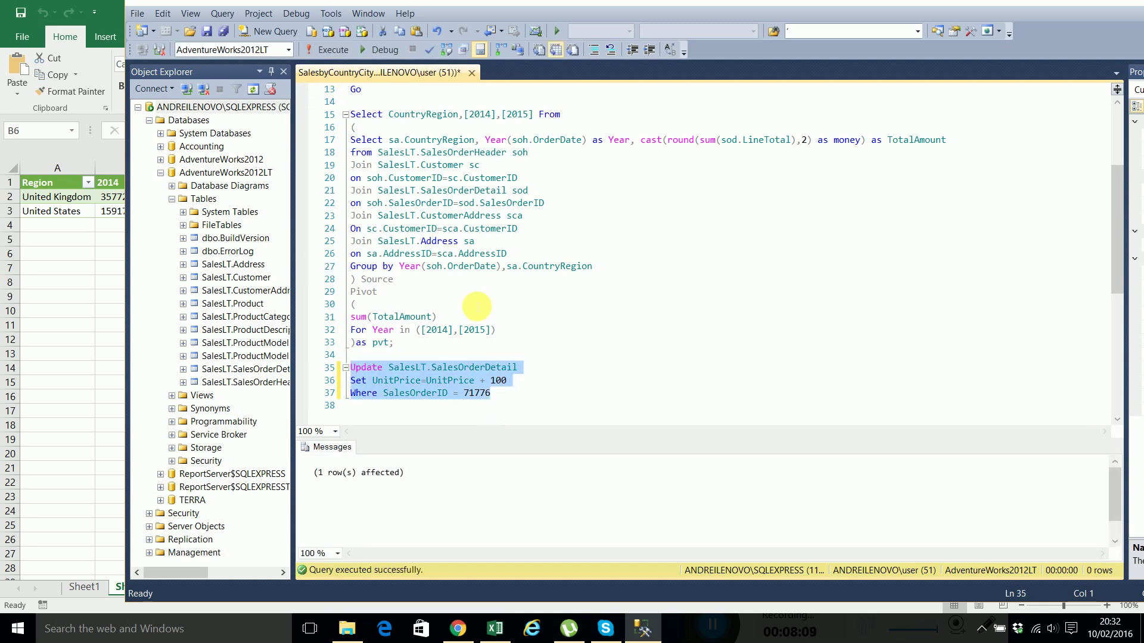
Start a check query 'Select * from SalesLT.SalesOrderDetail' on line 39.
click(511, 405)
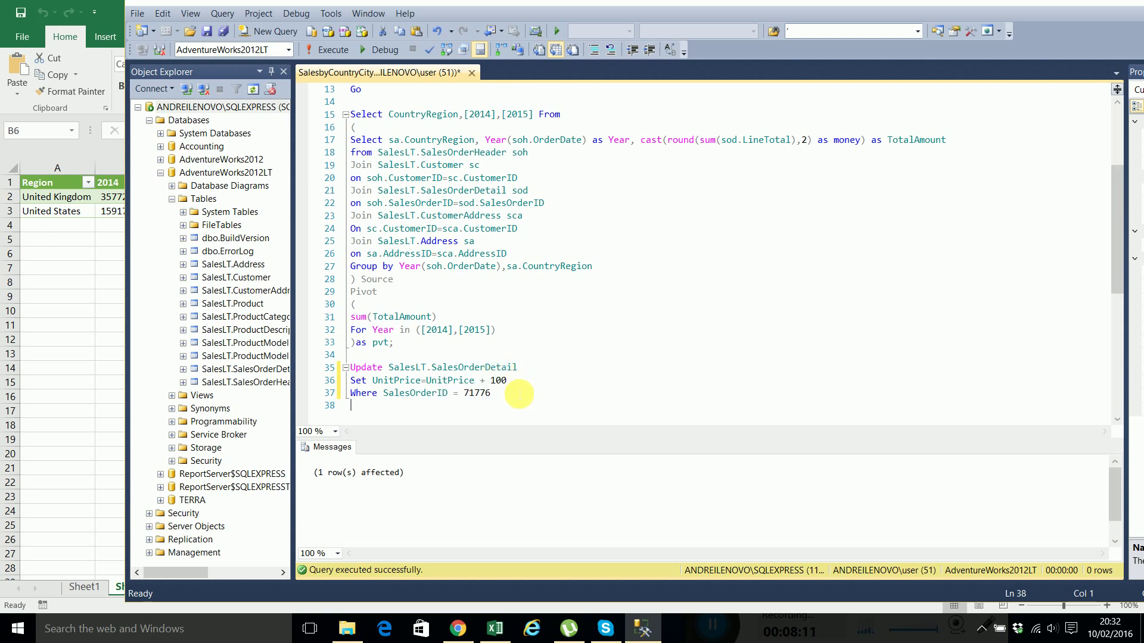
key(Return)
text(Select * from)
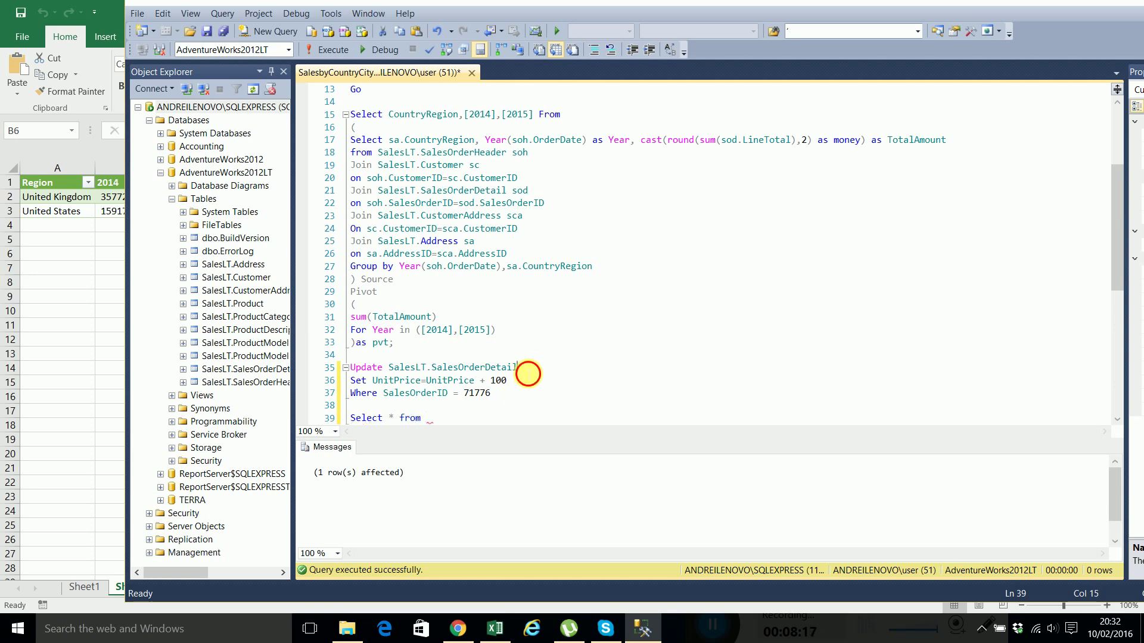
drag(517, 367, 389, 369)
key(ctrl+c)
click(435, 418)
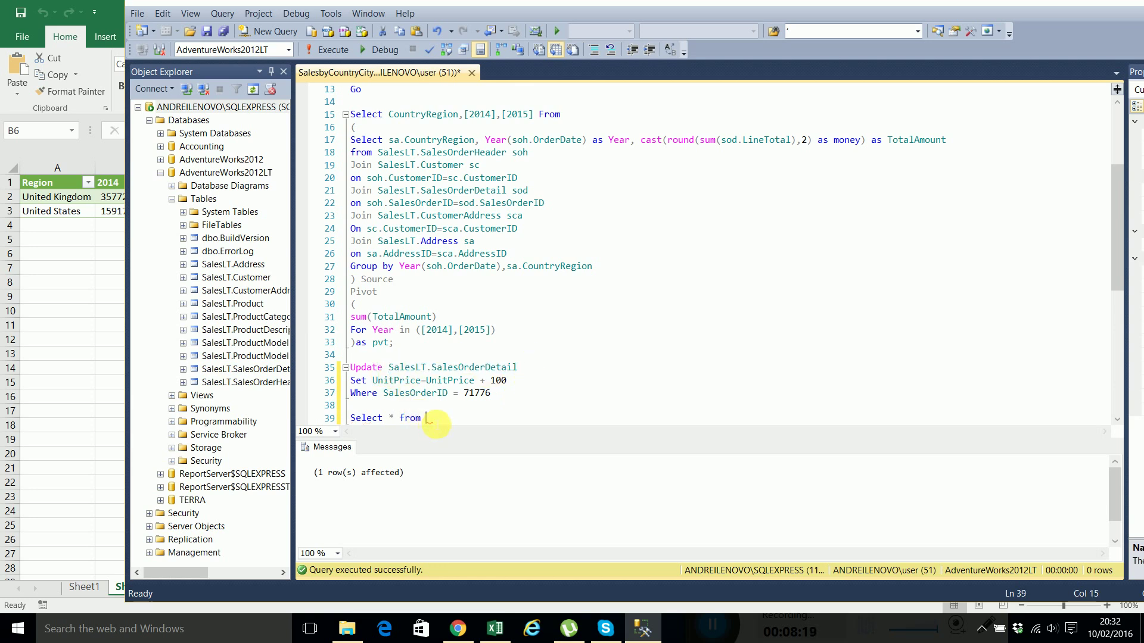
key(ctrl+v)
Add 'Where SalesOrderID = 71776' on line 40 and run it, showing UnitPrice 163.90.
drag(492, 395, 351, 394)
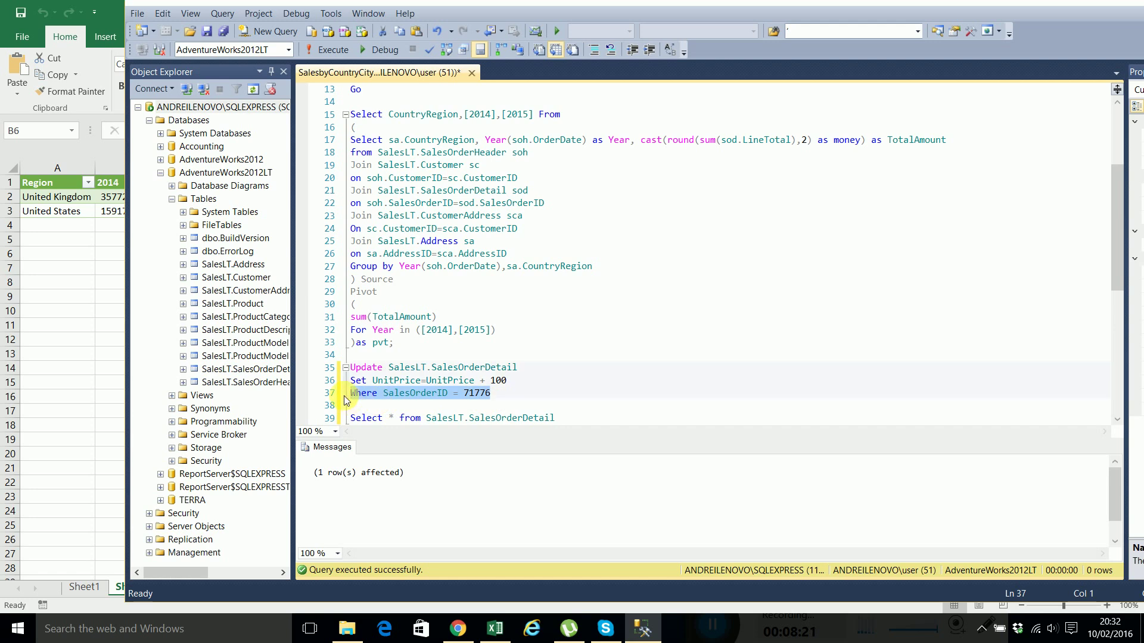
key(ctrl+c)
click(566, 419)
key(Return)
key(ctrl+v)
drag(491, 420, 351, 407)
click(326, 50)
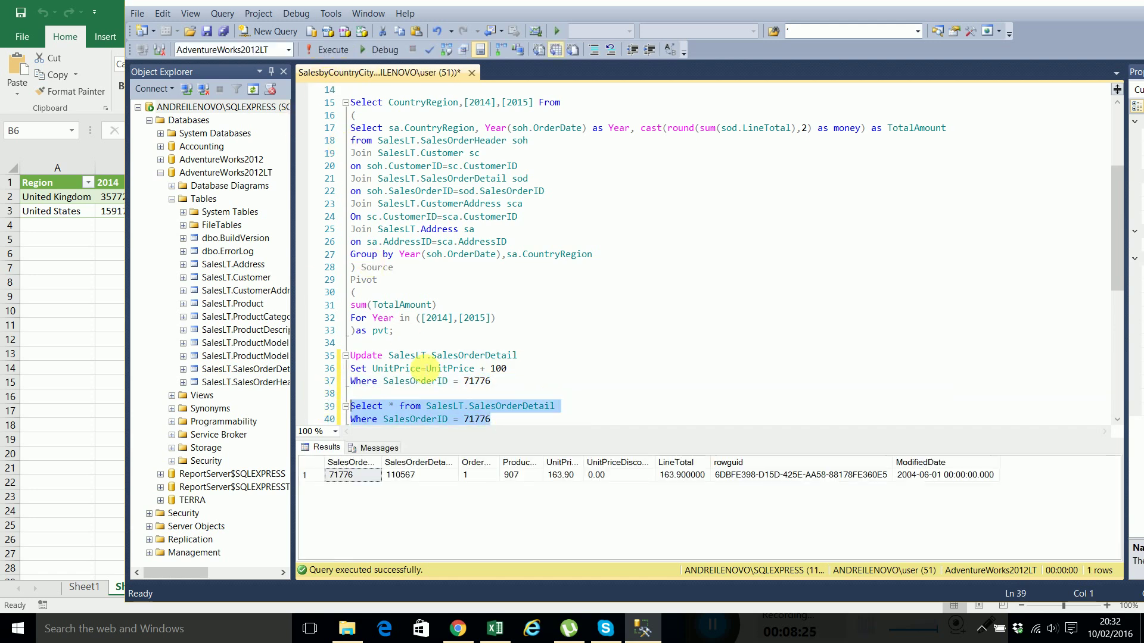
click(561, 475)
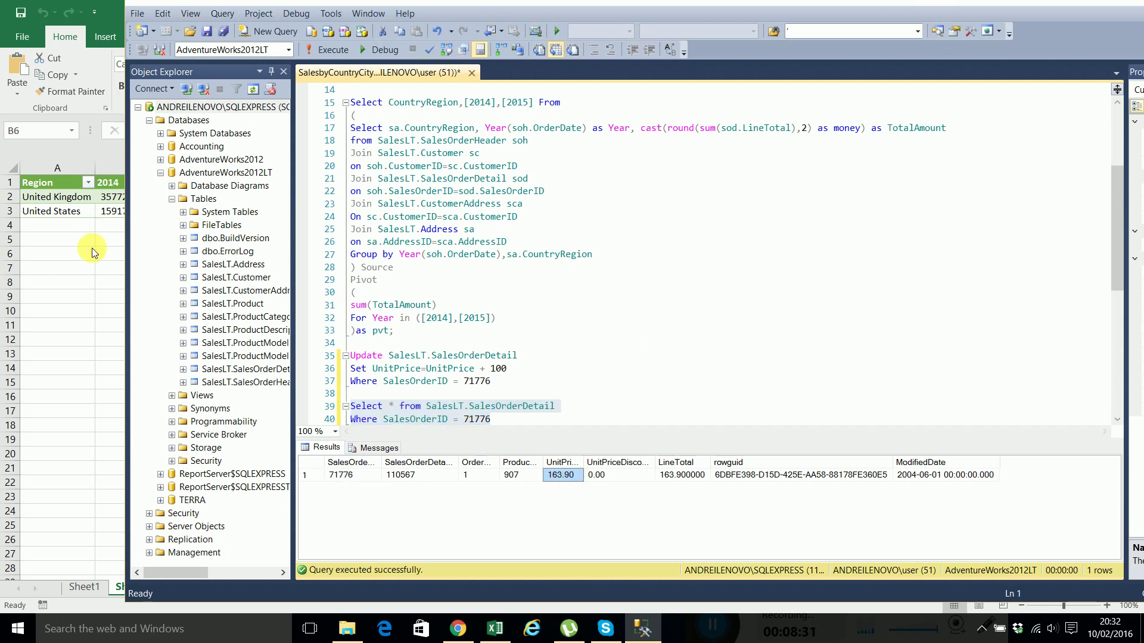
Refresh the Excel table from cell B2 and check United Kingdom's 2014 total.
click(87, 283)
click(119, 197)
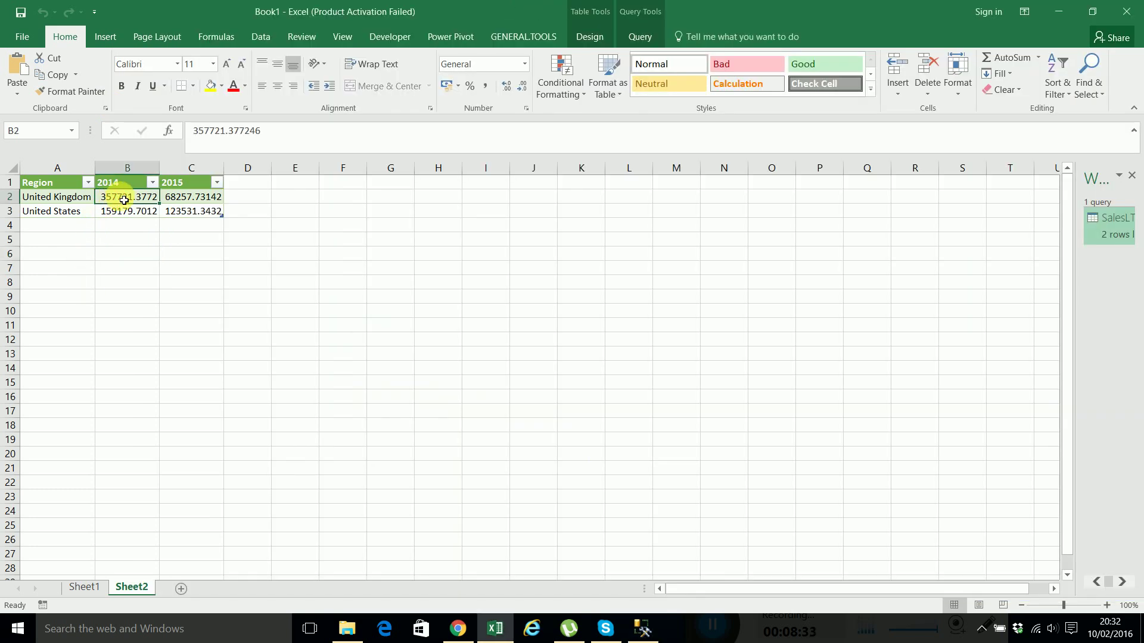
right_click(121, 200)
click(122, 317)
click(117, 239)
click(122, 199)
click(132, 268)
click(643, 628)
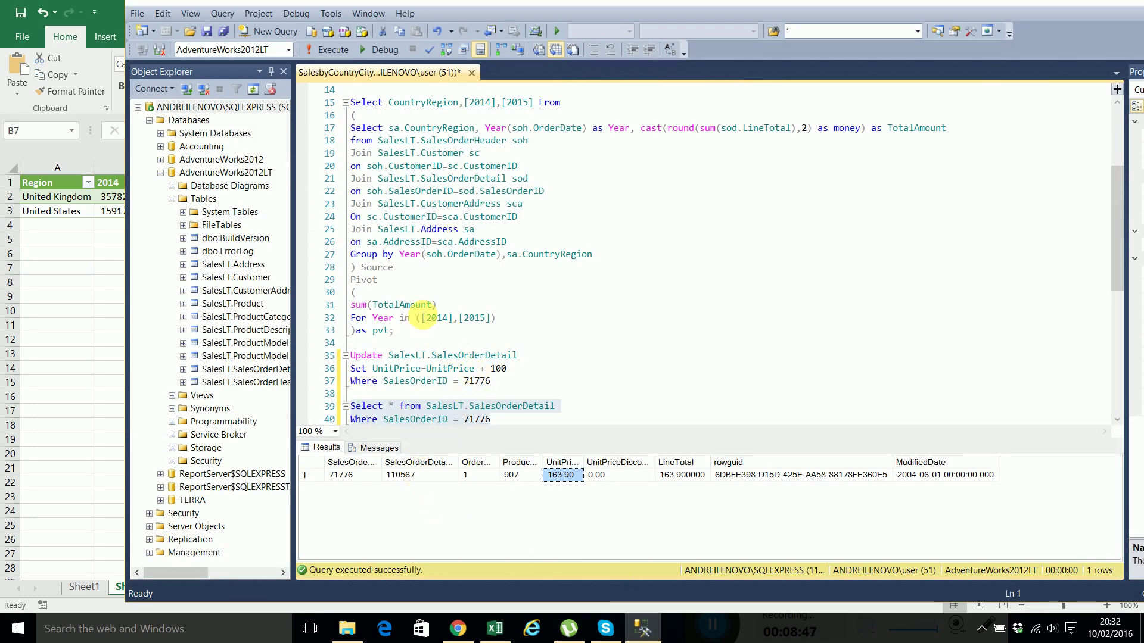
Refresh the table again from B2 so United Kingdom 2014 reads 357821.3772.
click(123, 224)
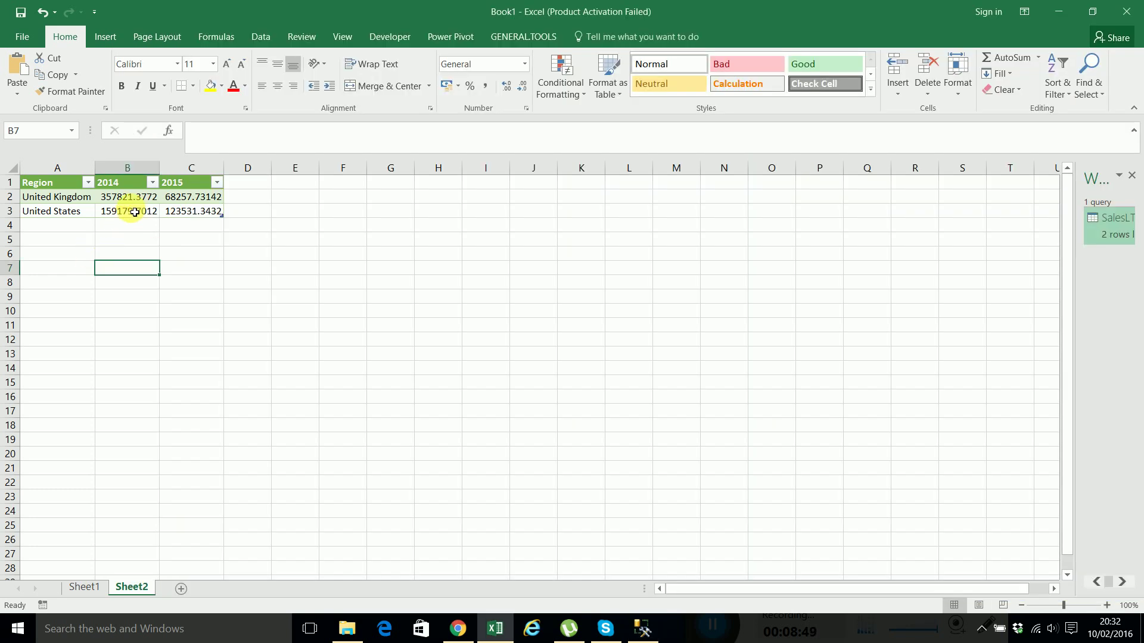
click(128, 197)
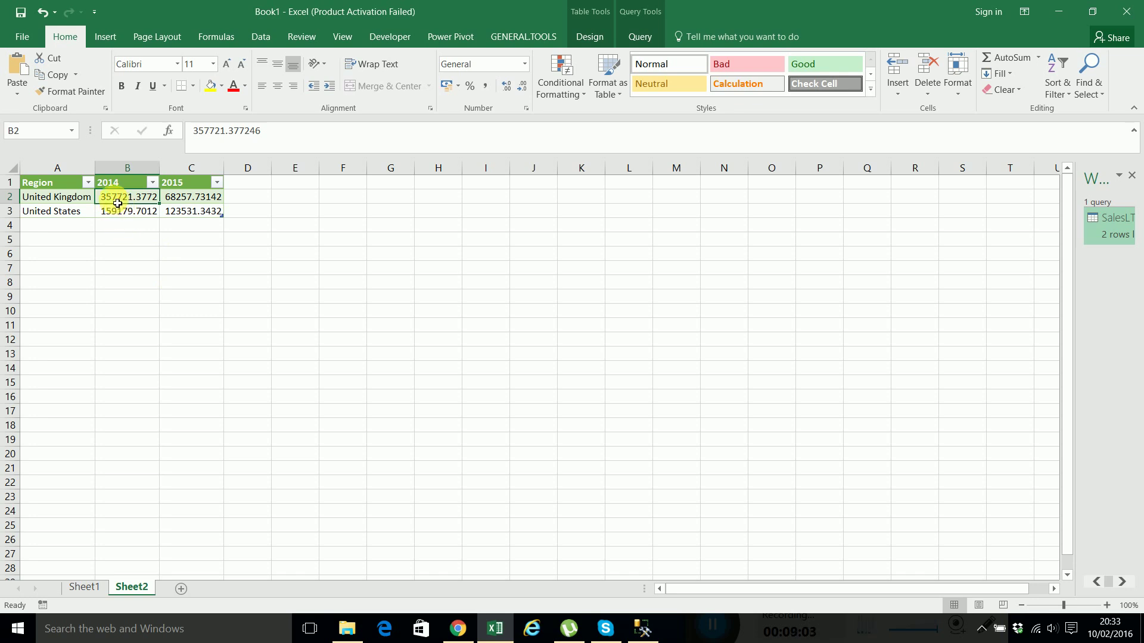
right_click(115, 199)
click(177, 329)
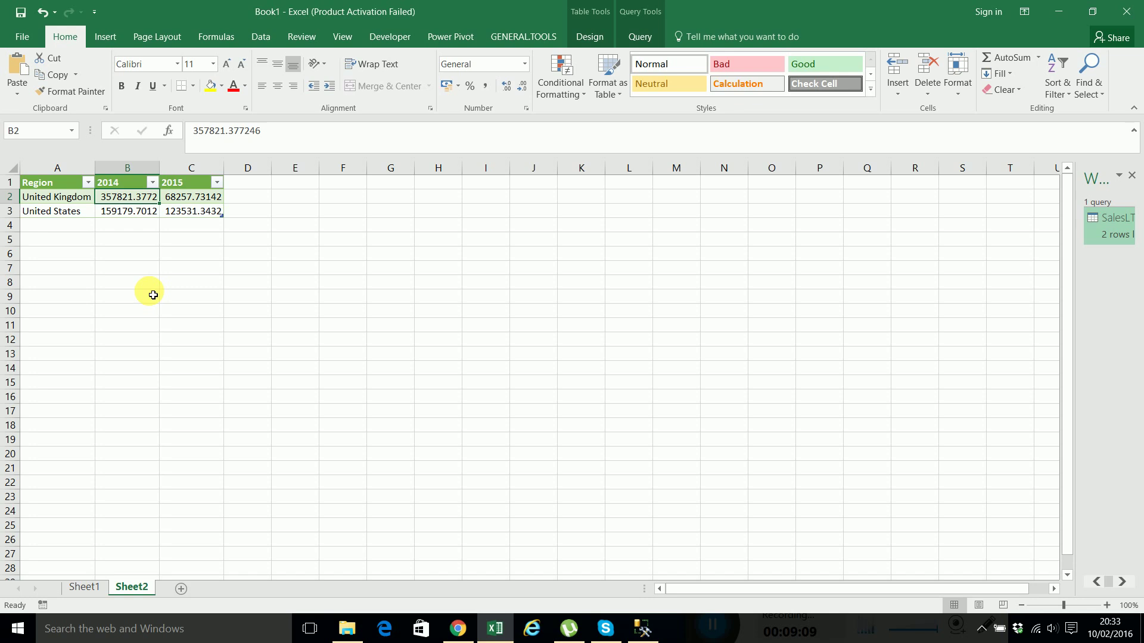
Restore and minimize Management Studio so the workbook is showing.
click(643, 628)
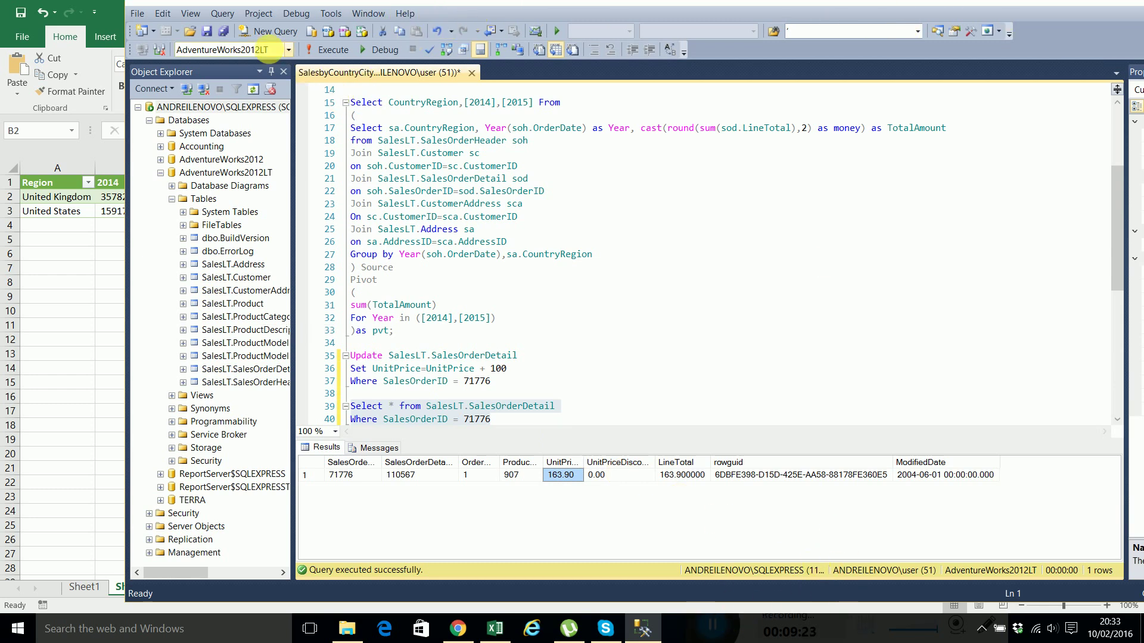
drag(157, 5, 127, 179)
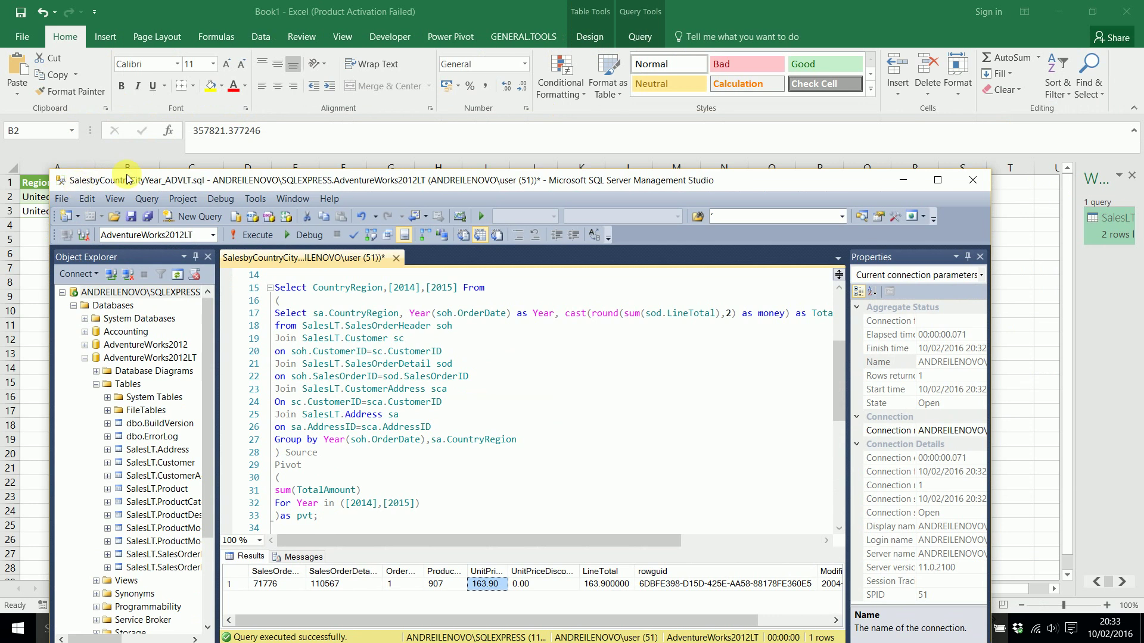
click(903, 182)
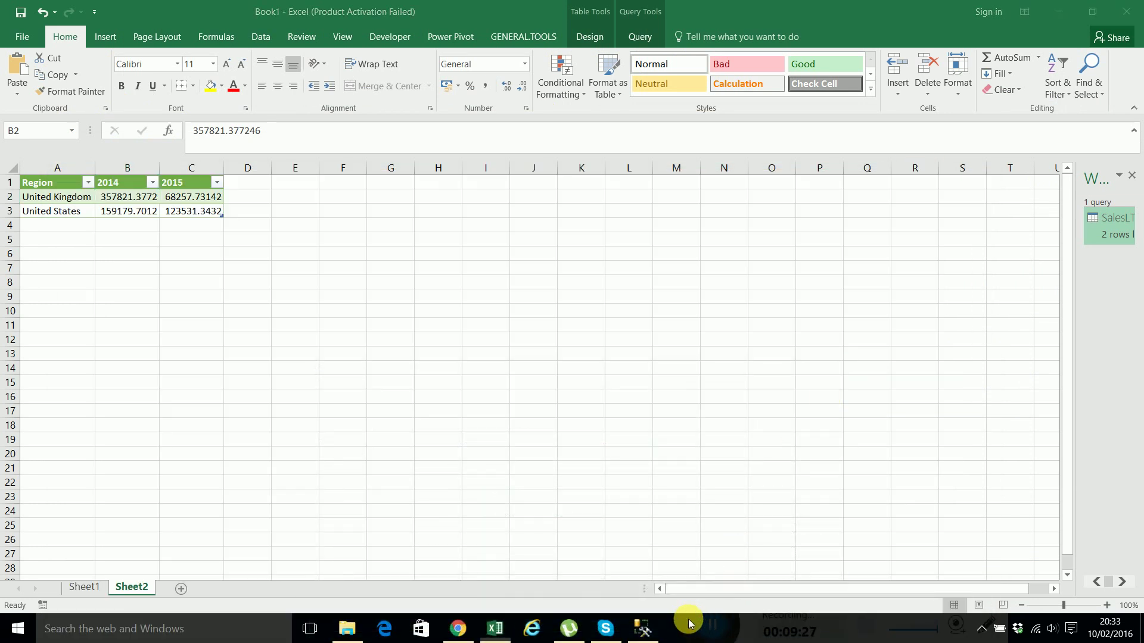